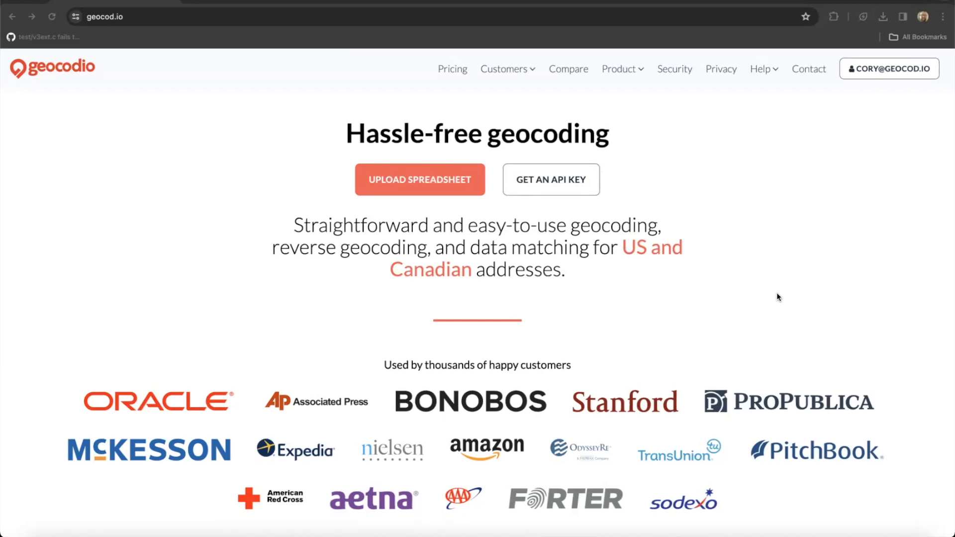
Go from the account dashboard via Past Uploads to the New Upload batch geocoding page.
click(894, 73)
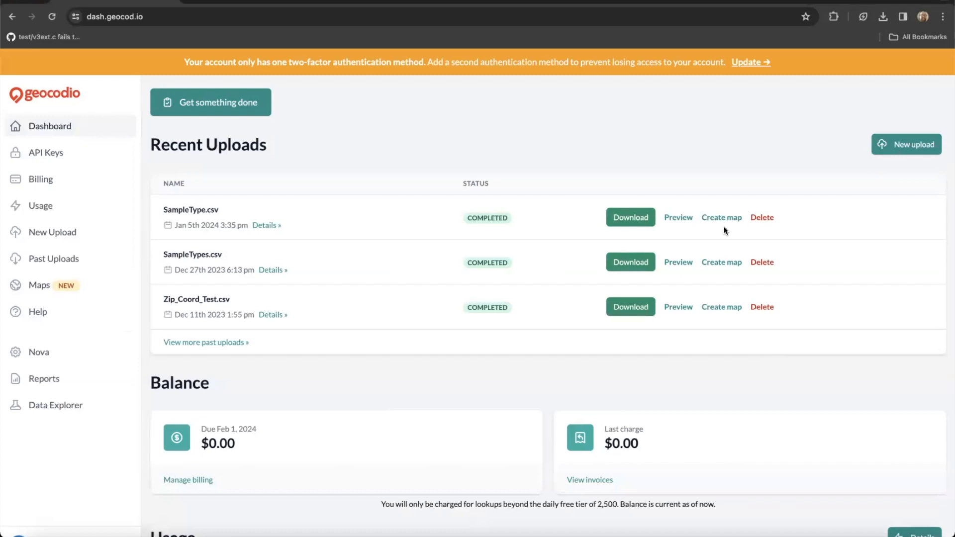
click(85, 260)
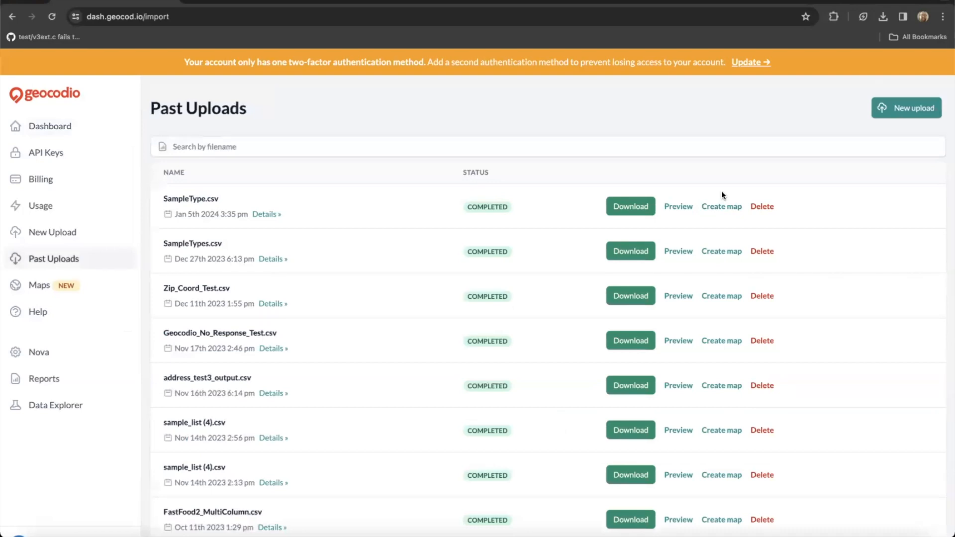
click(56, 234)
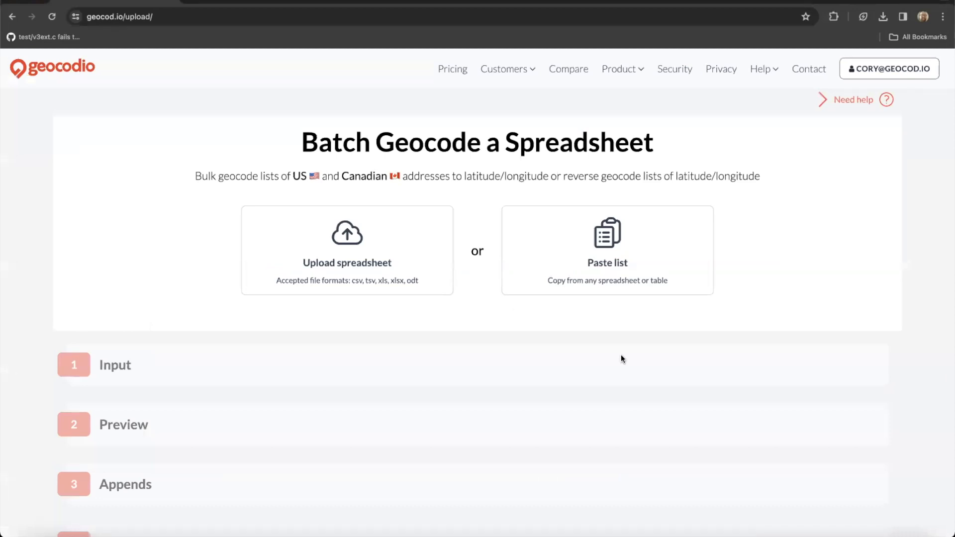
Return to Past Uploads and go to the Maps section listing the saved maps.
click(11, 17)
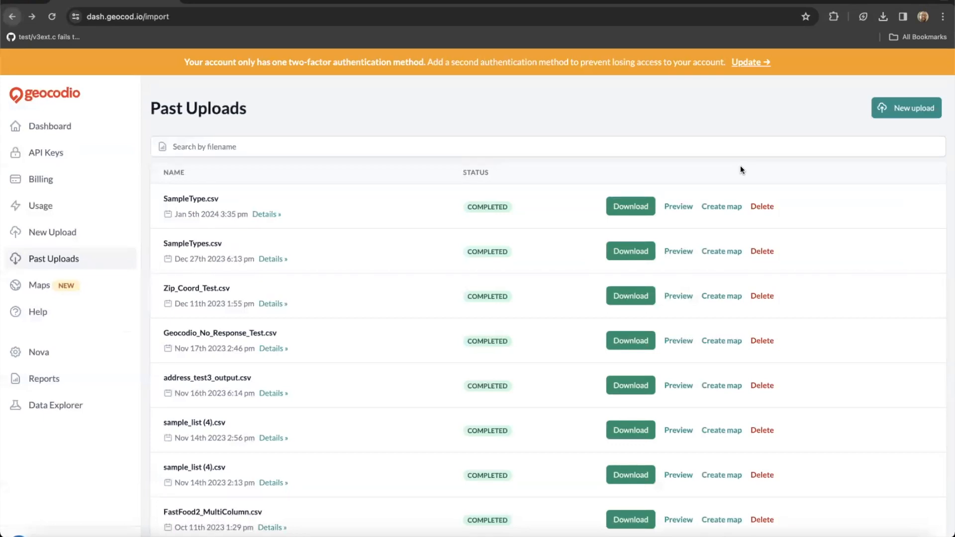
click(51, 295)
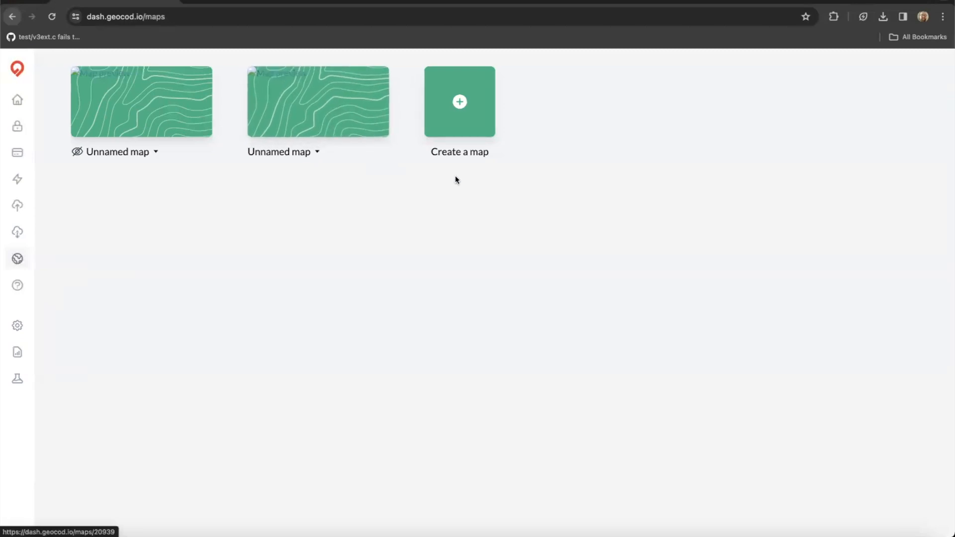
Create a new map and dismiss the spreadsheet picker, leaving an empty Unnamed map.
click(487, 130)
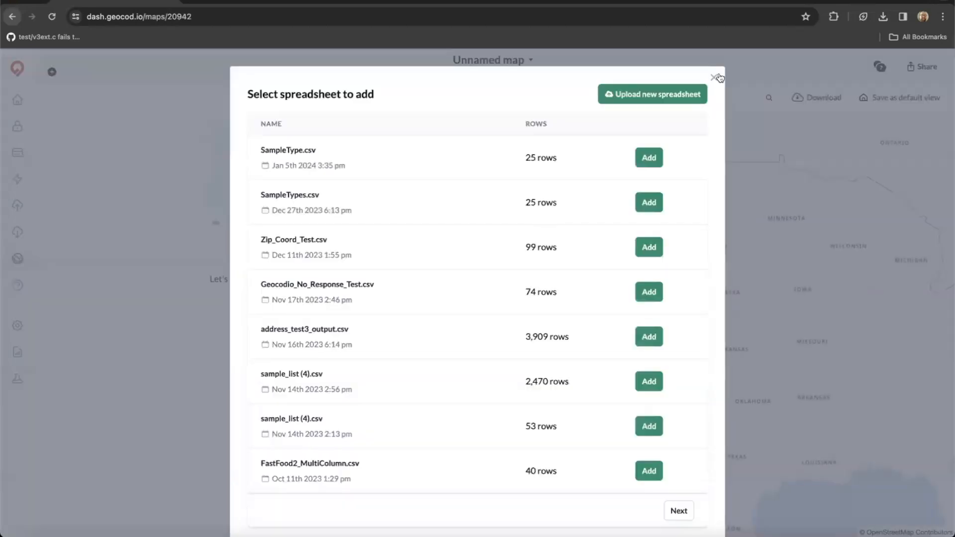
click(713, 77)
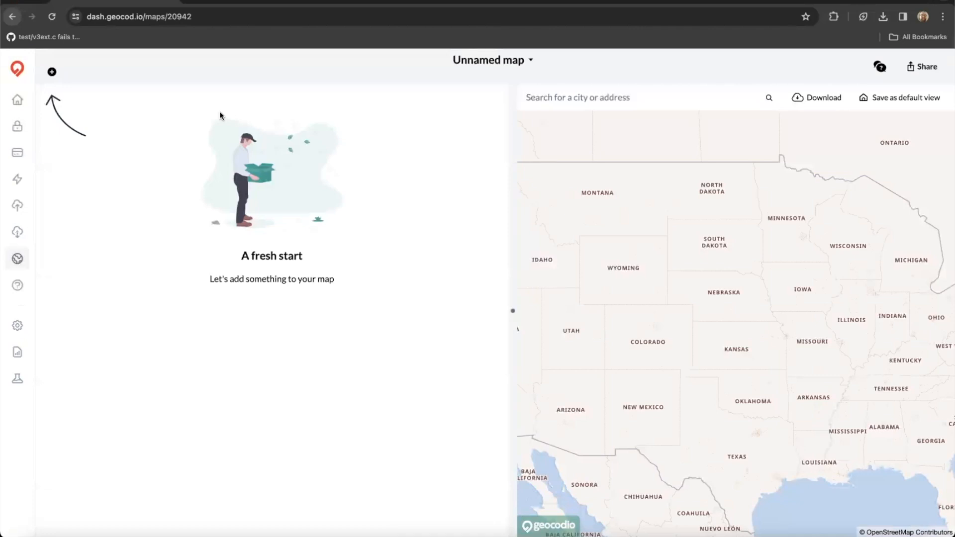
Pan the map over to the East Coast and choose Add spreadsheet from the + menu.
click(51, 72)
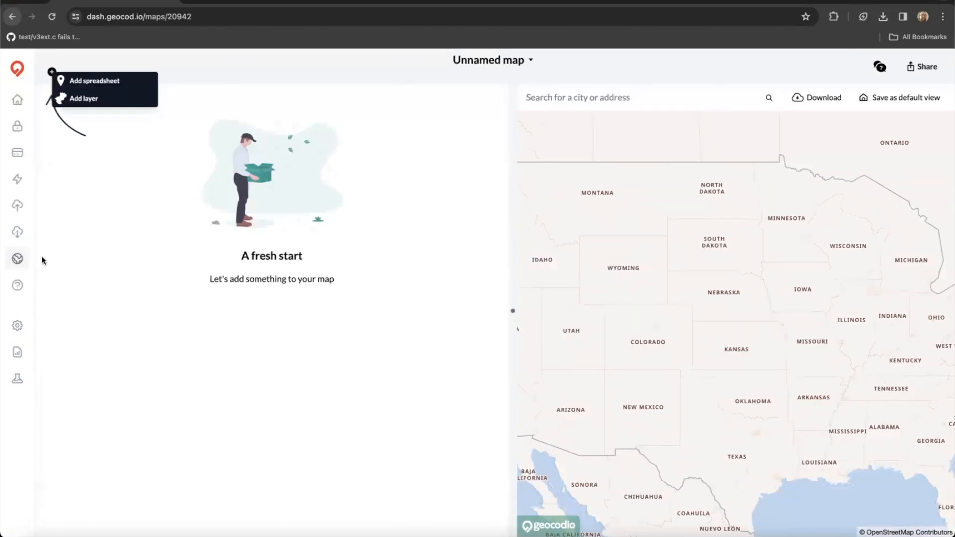
click(105, 269)
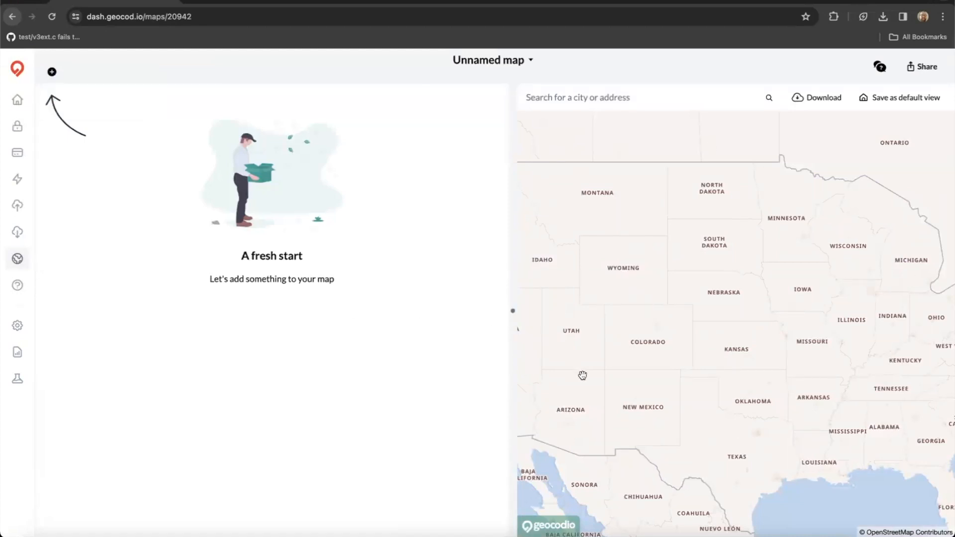
drag(761, 345, 495, 311)
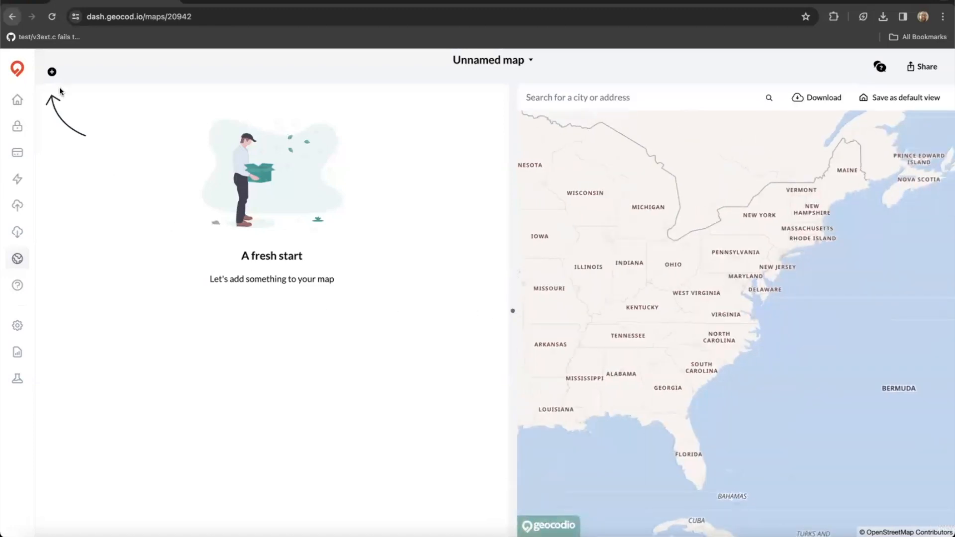
click(52, 72)
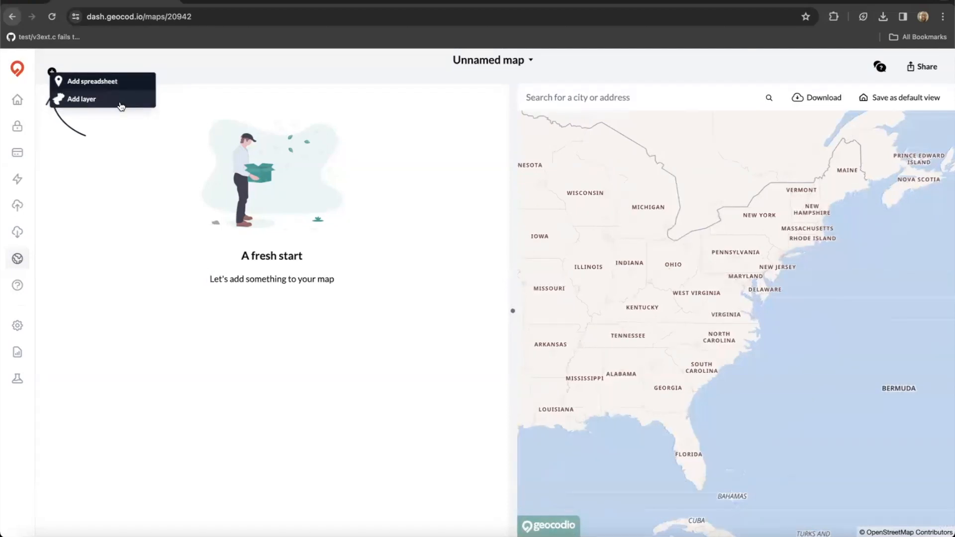
click(139, 84)
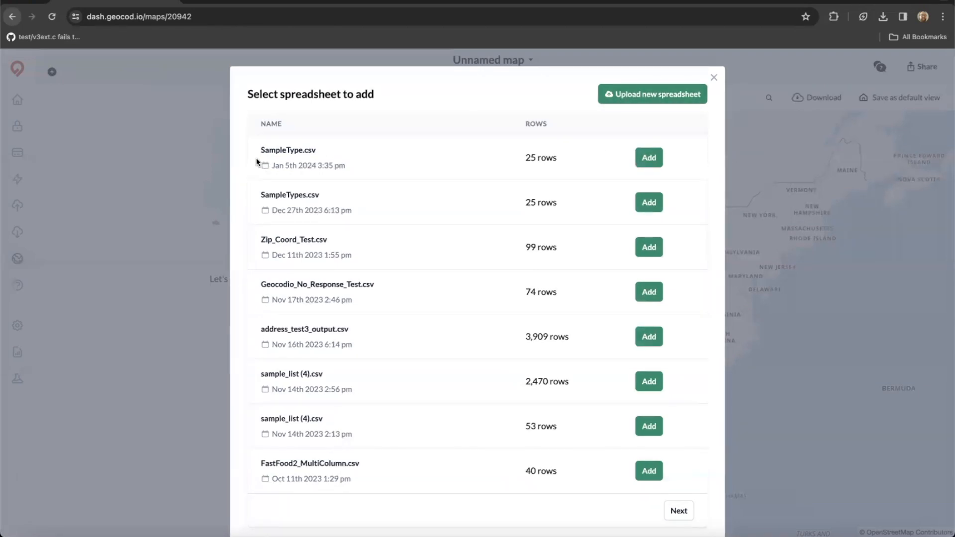
Add SampleType.csv to the map and zoom in to centre its Alexandria points.
click(649, 158)
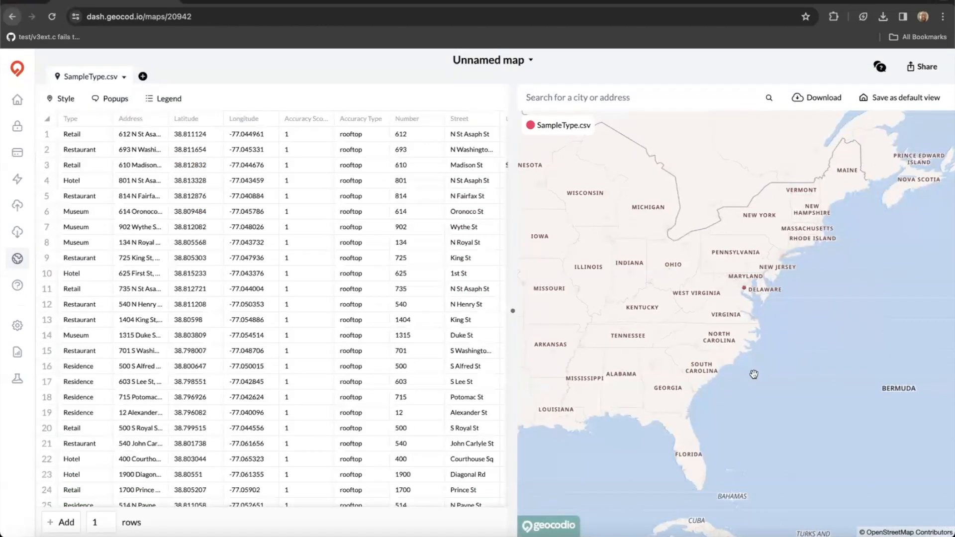
scroll(753, 302, up, 3)
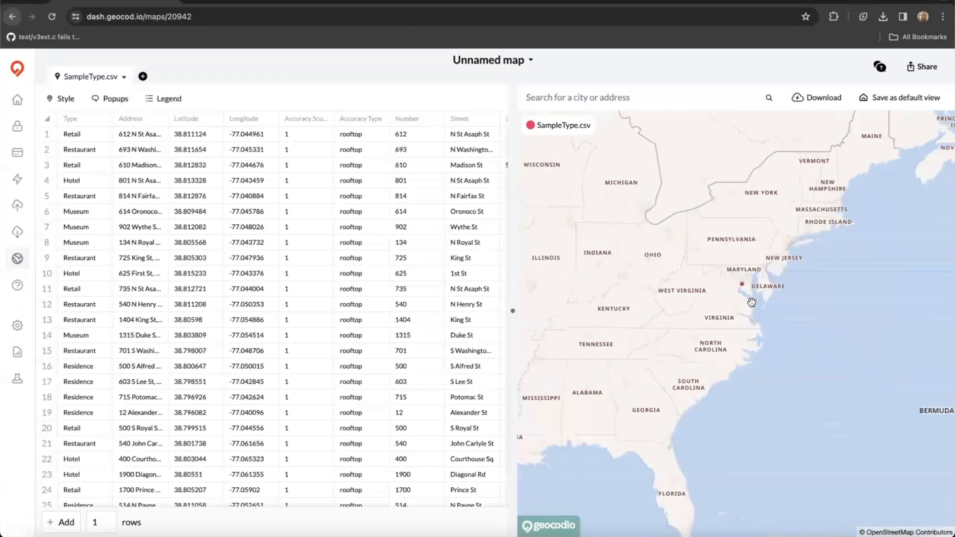
scroll(731, 271, up, 5)
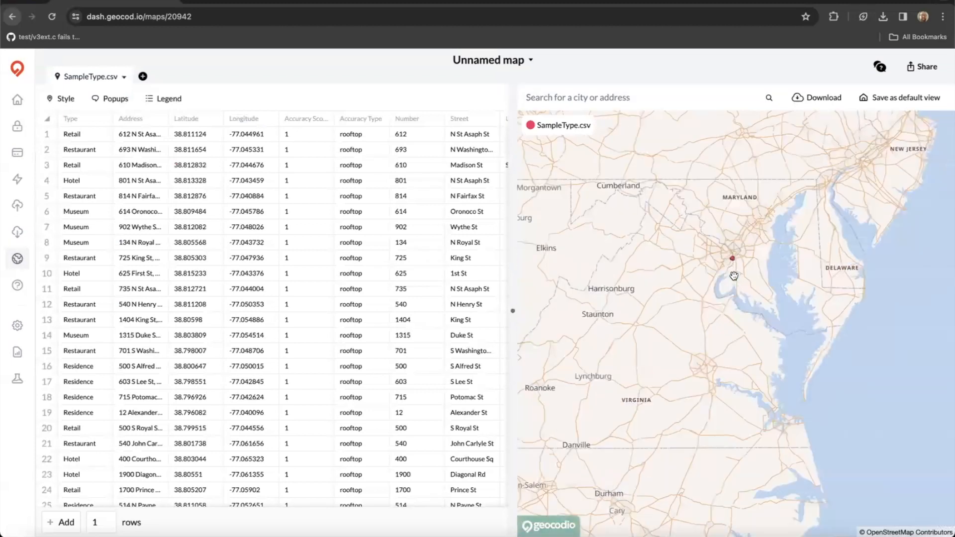
scroll(713, 264, up, 5)
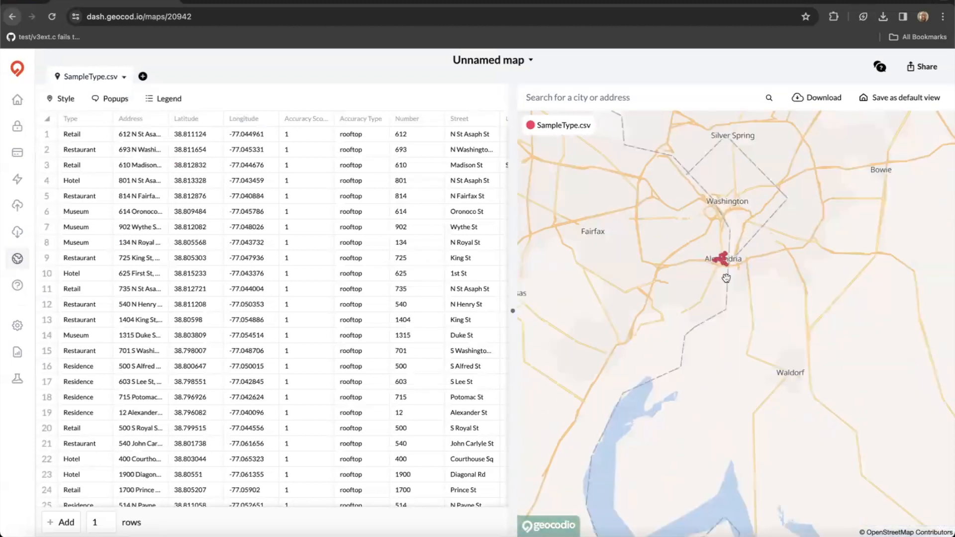
scroll(697, 321, up, 3)
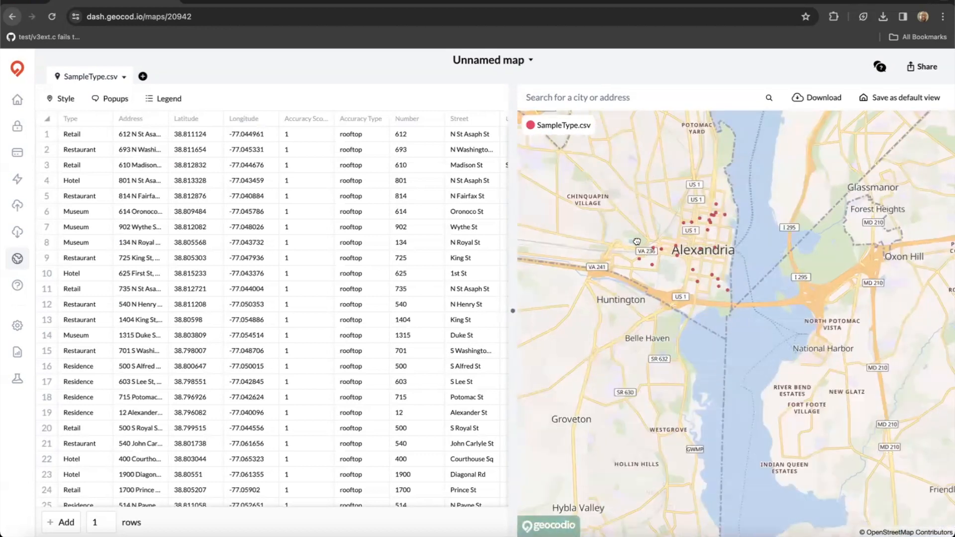
scroll(637, 253, up, 2)
scroll(717, 306, up, 2)
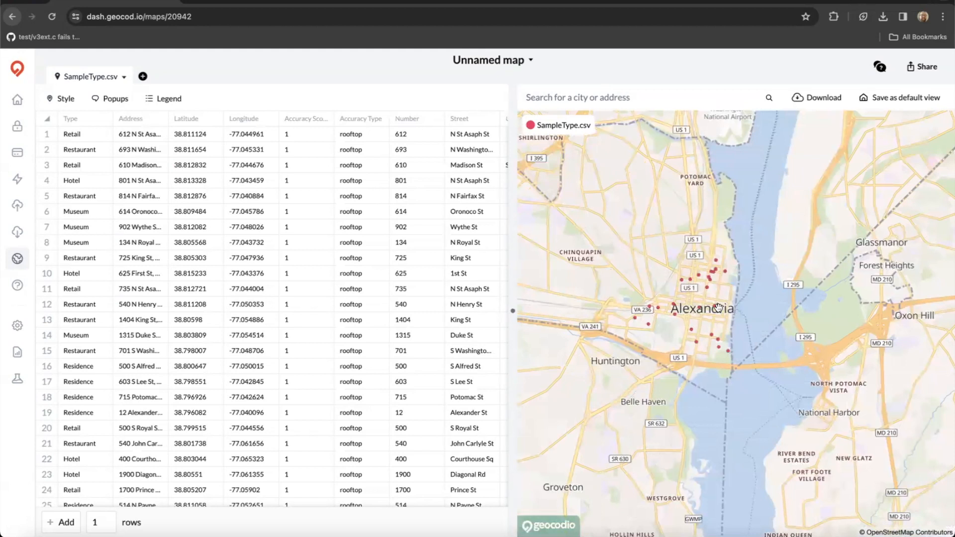
drag(765, 291, 798, 289)
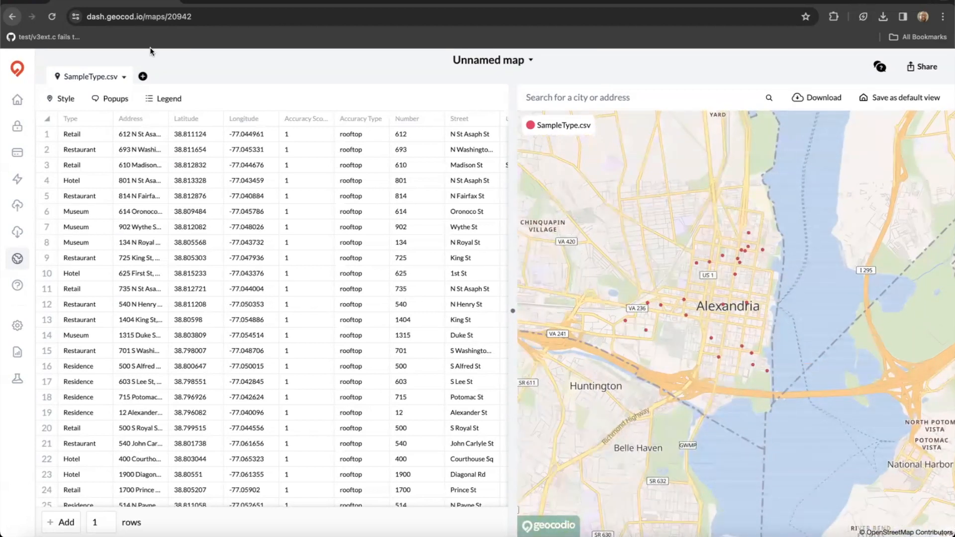
click(142, 77)
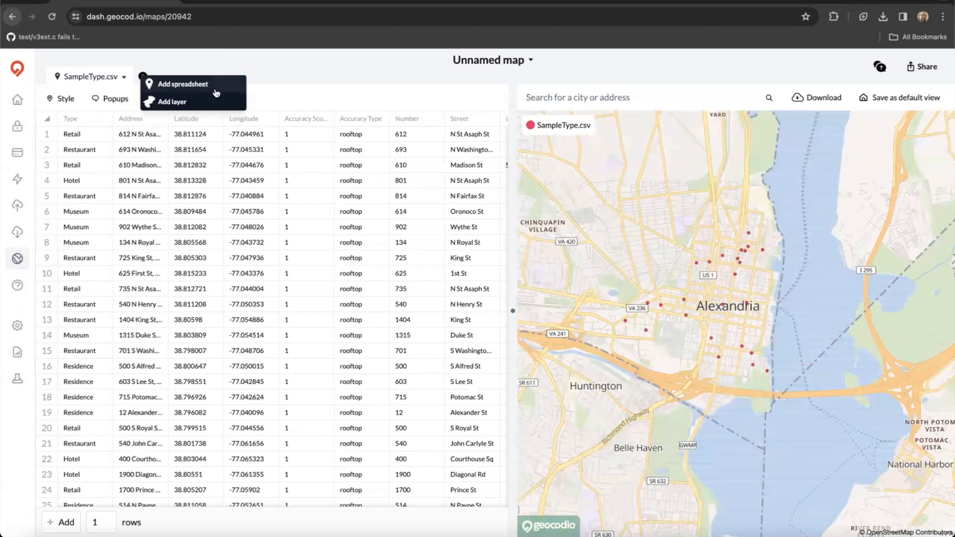
click(326, 73)
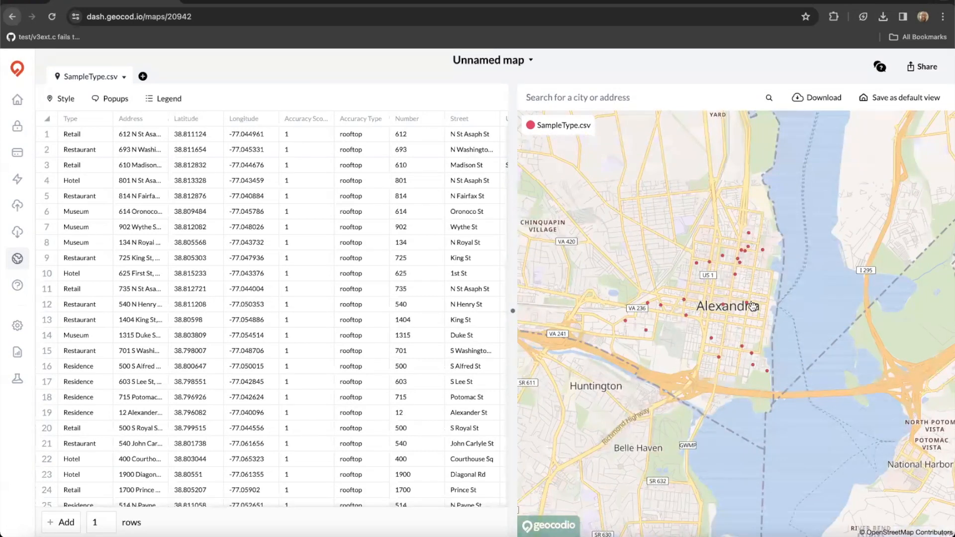
scroll(753, 306, up, 1)
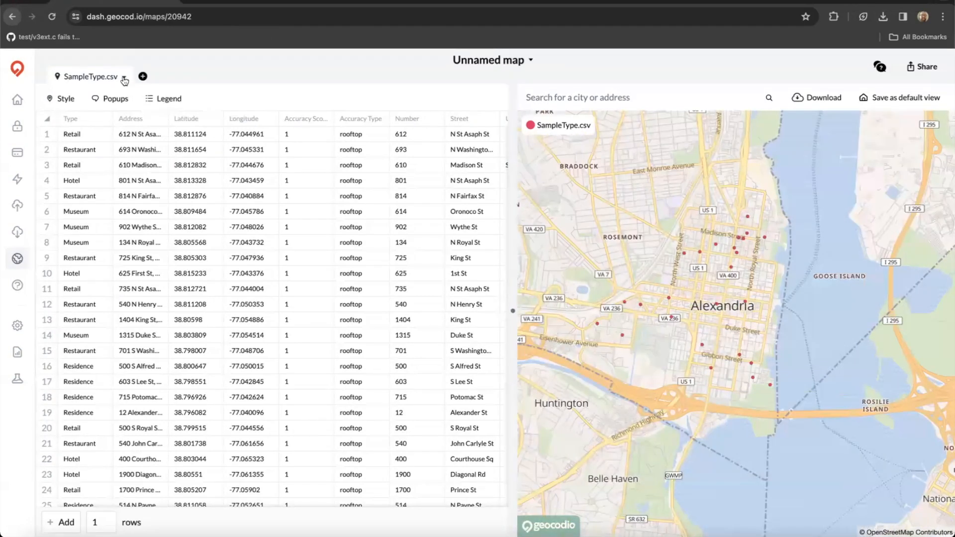
click(124, 78)
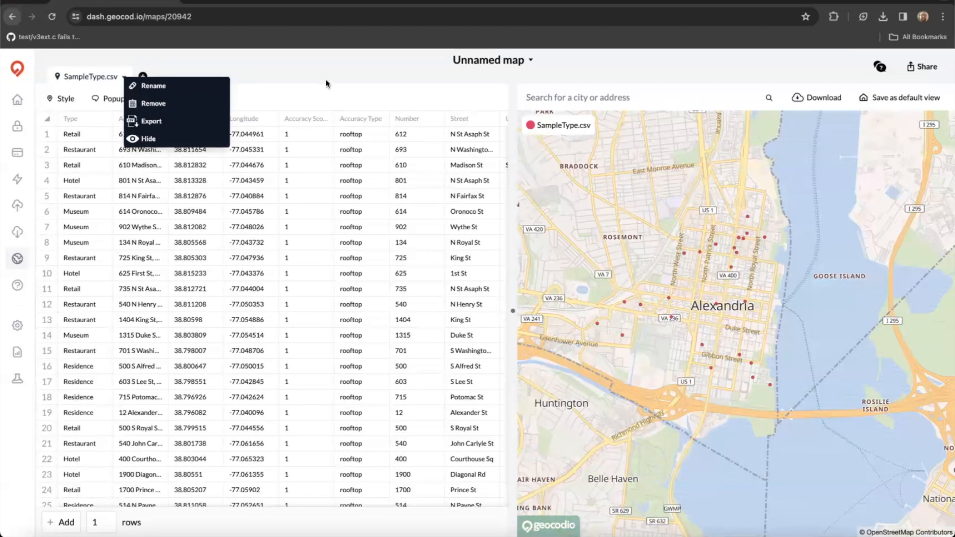
click(356, 97)
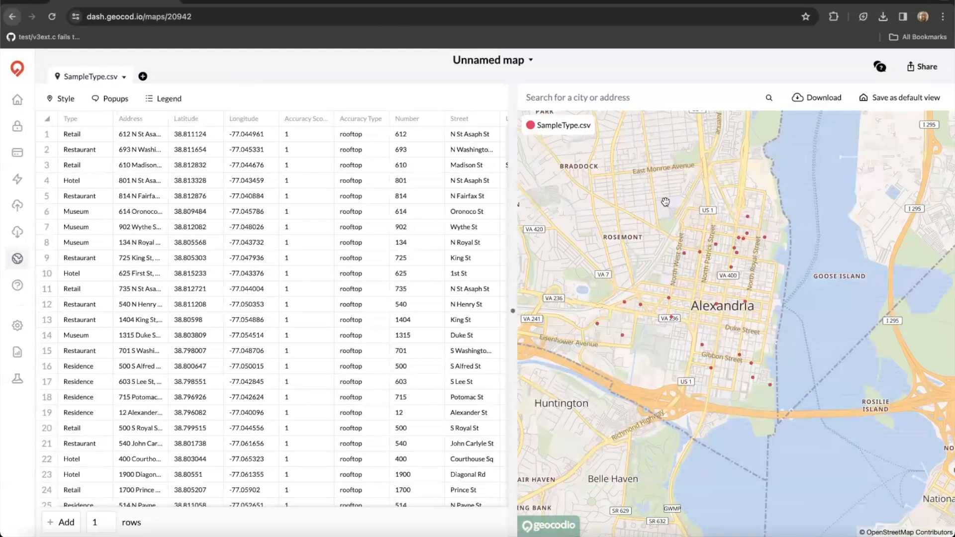
click(61, 100)
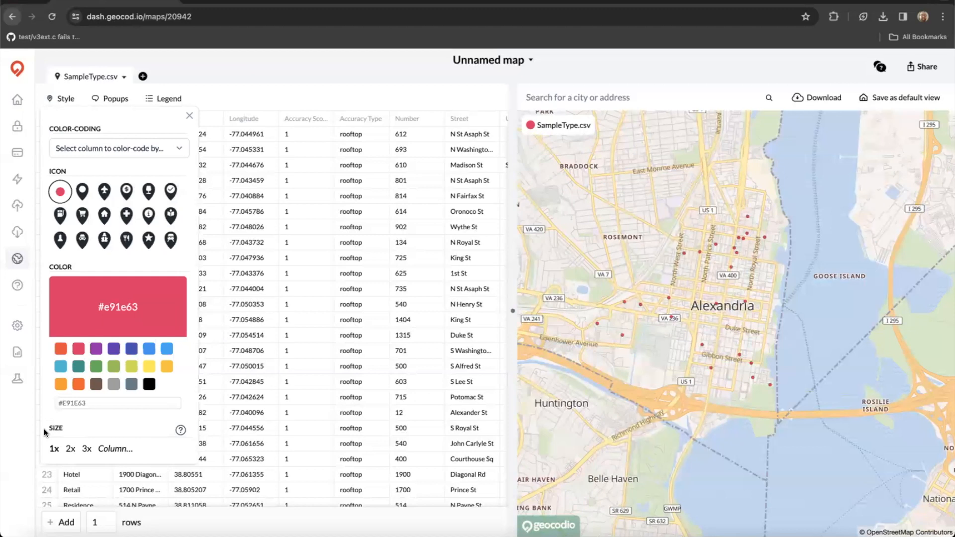
click(149, 241)
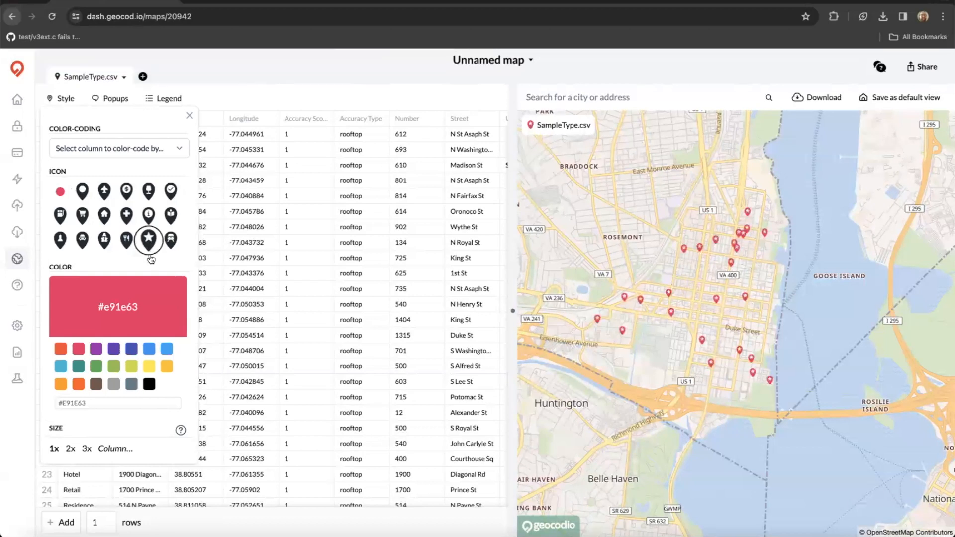
click(152, 353)
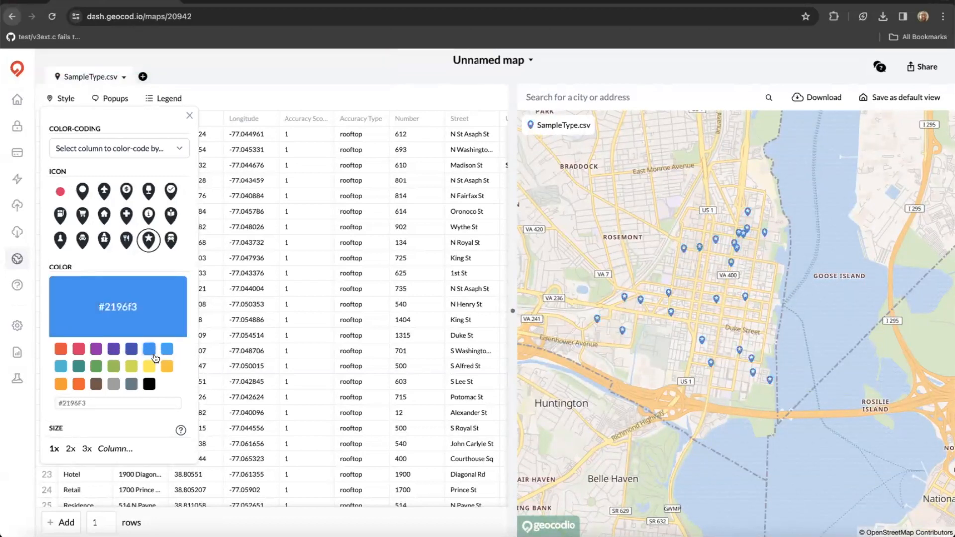
click(71, 449)
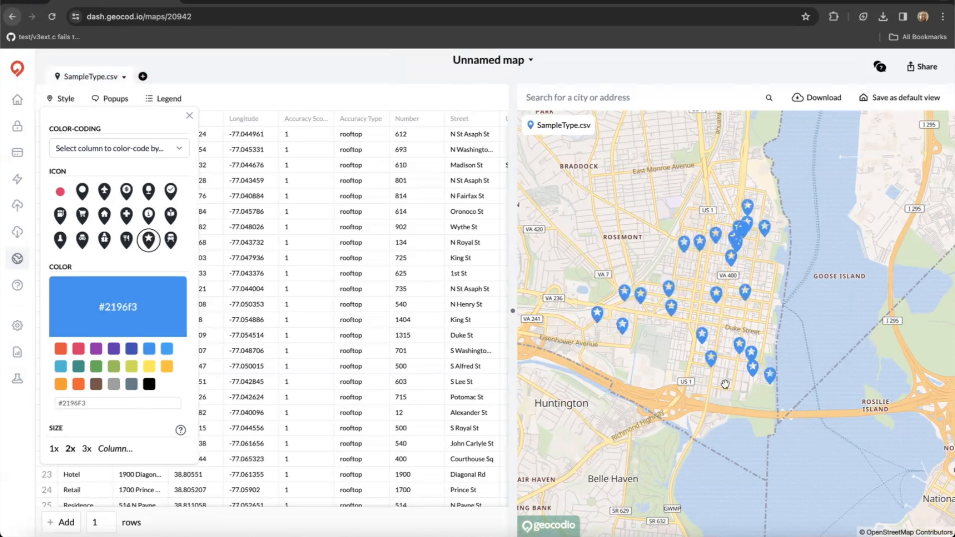
scroll(724, 384, up, 3)
drag(798, 270, 844, 279)
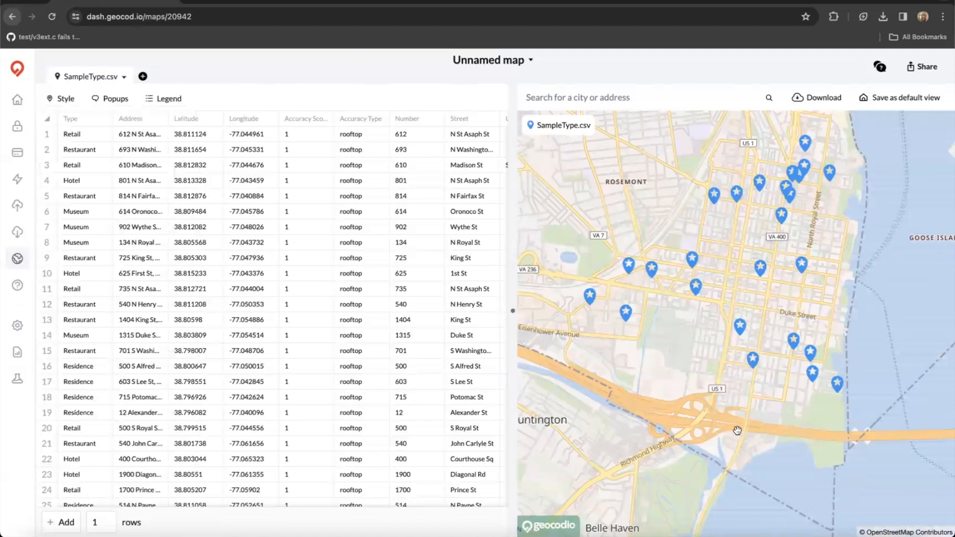
drag(740, 427, 736, 431)
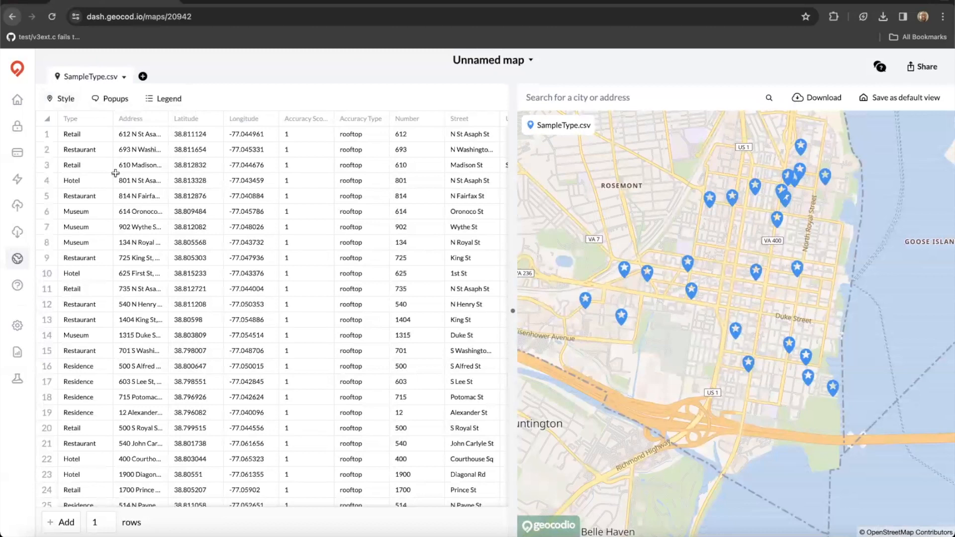
Colour-code the markers by the Type column and browse its categories back to Retail.
click(65, 99)
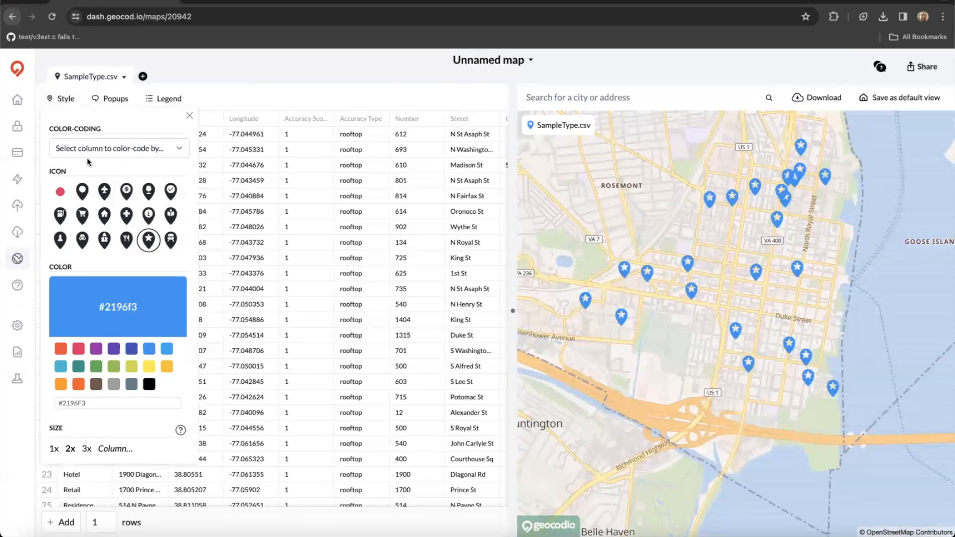
click(107, 153)
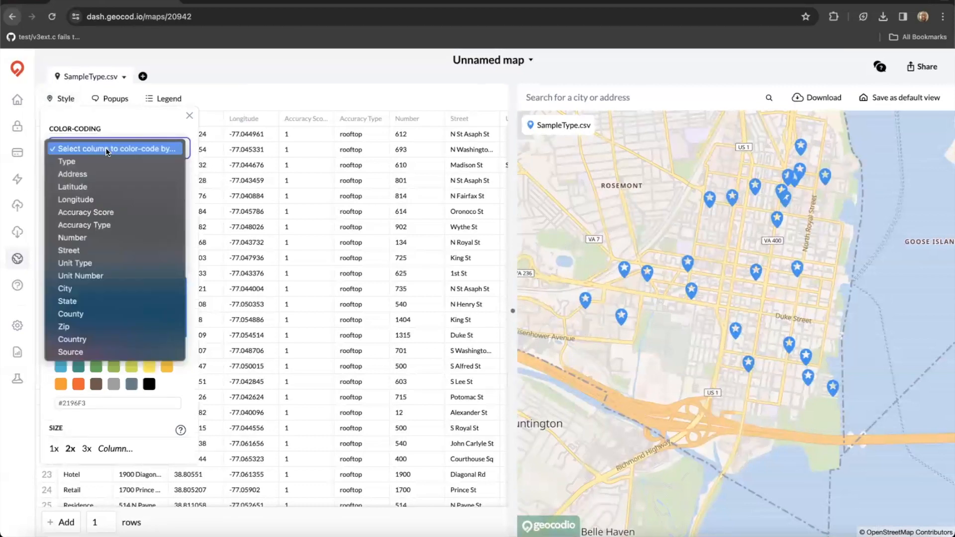
click(88, 161)
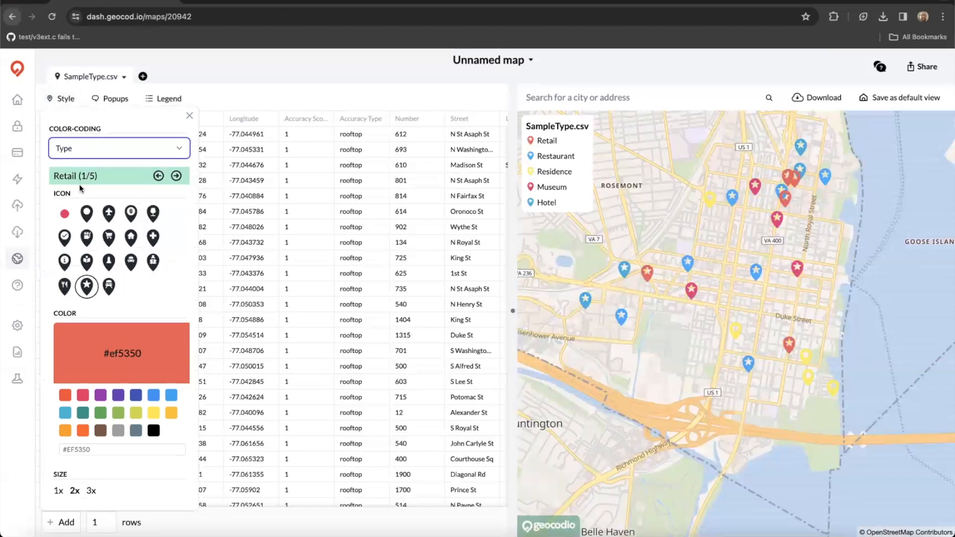
click(177, 176)
click(177, 177)
click(177, 176)
click(177, 176)
click(158, 177)
click(158, 177)
click(158, 177)
click(158, 176)
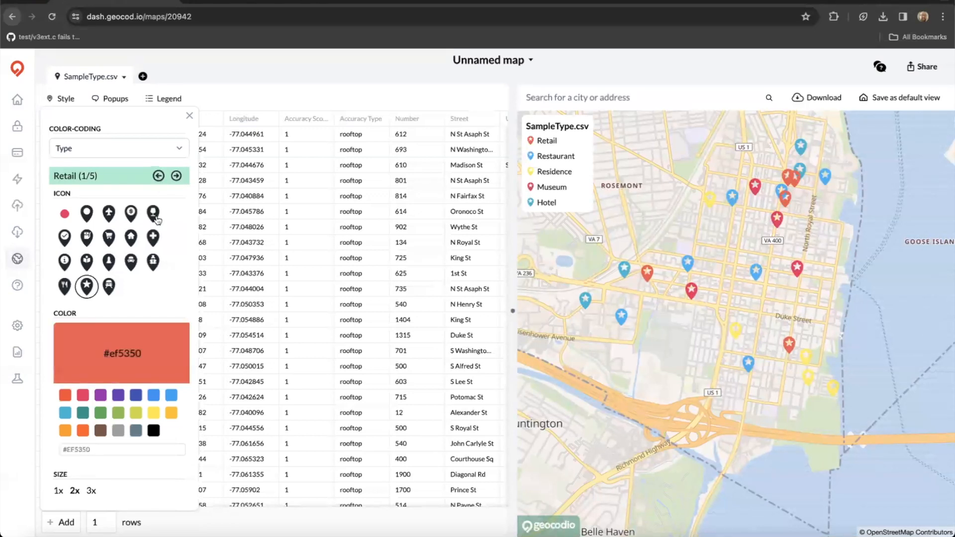
Give Retail a shopping cart, Restaurant a fork-and-knife, Residence a house, and Museum a person icon.
click(109, 238)
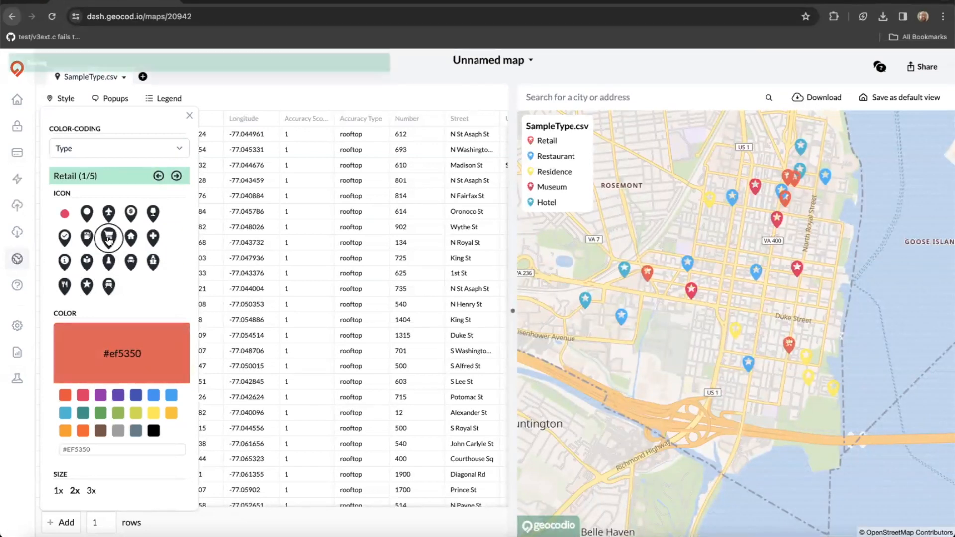
click(177, 175)
click(65, 287)
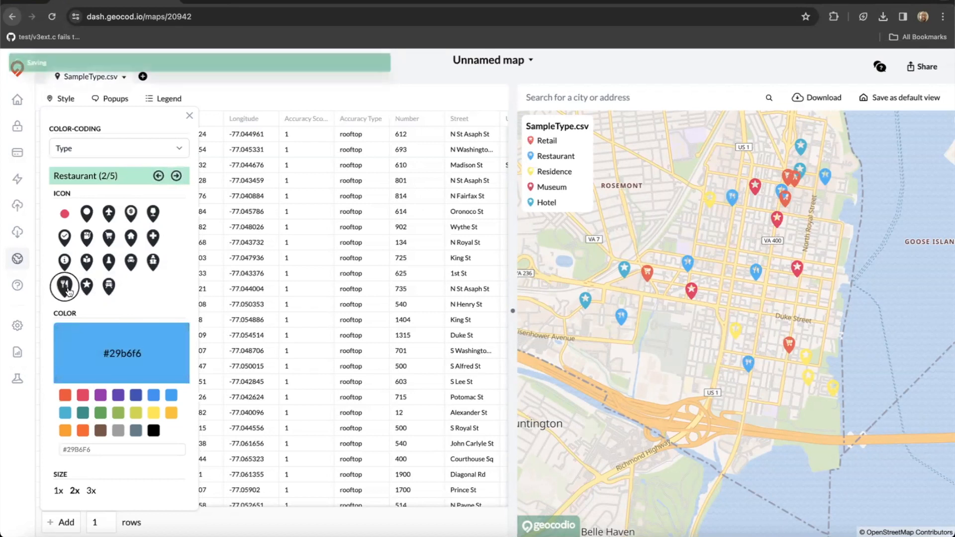
click(177, 175)
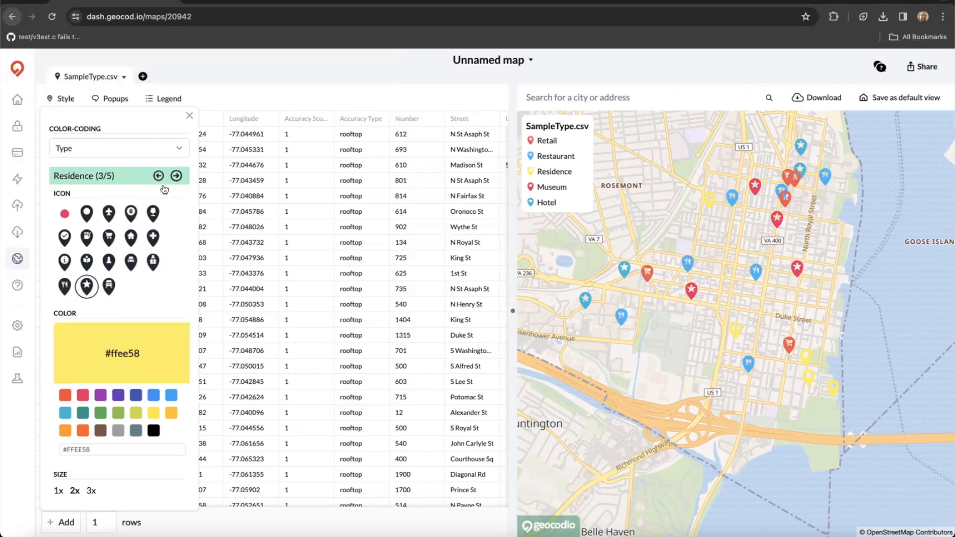
click(126, 239)
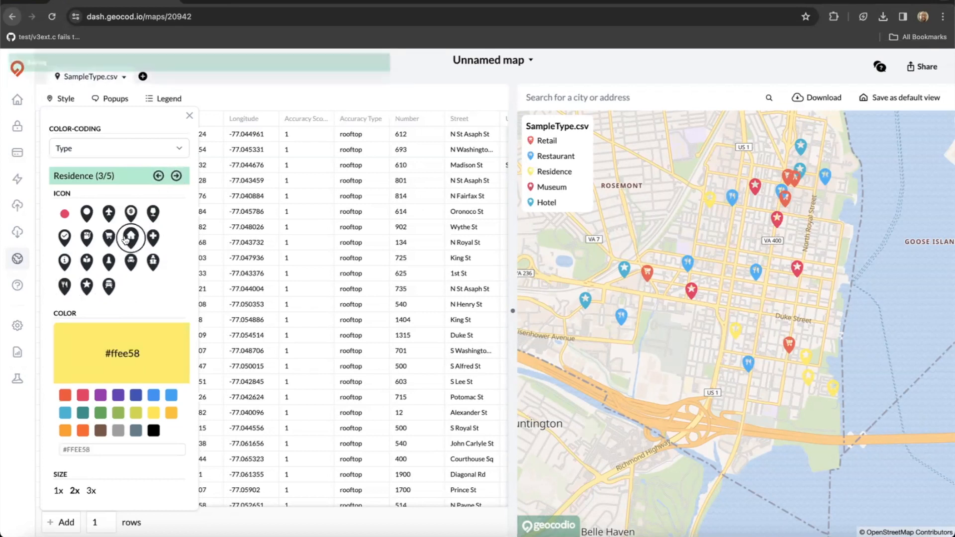
click(177, 175)
click(109, 262)
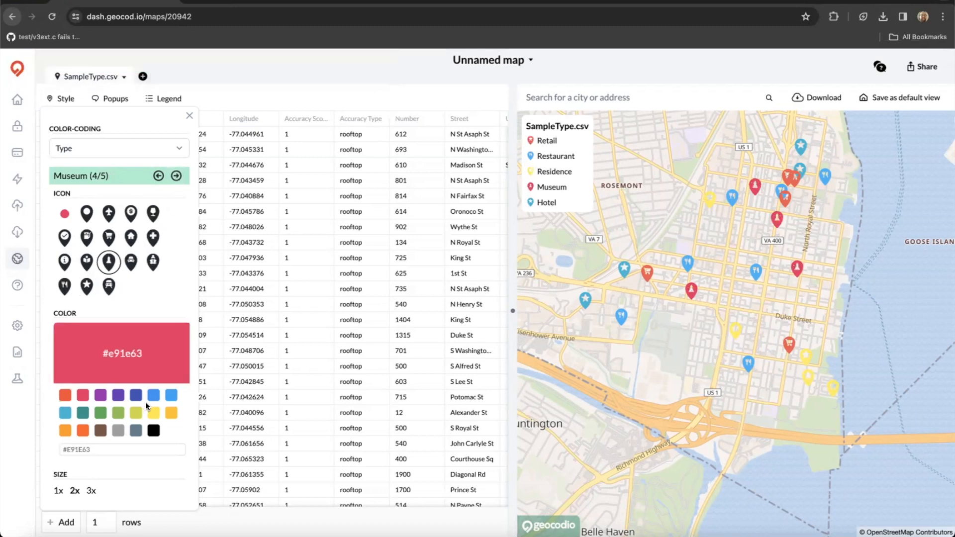
Make Museum markers green and Hotel markers black at 3x size.
click(100, 413)
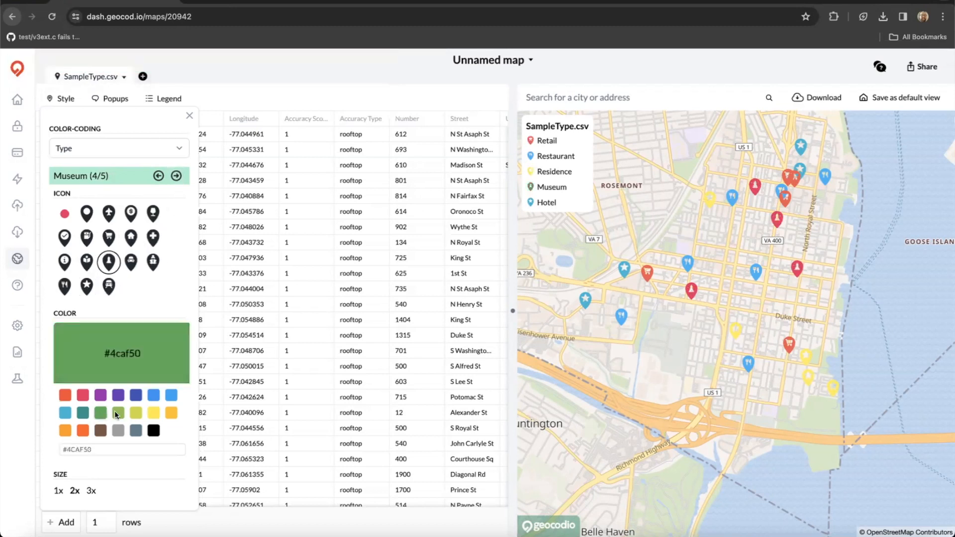
click(177, 176)
click(155, 432)
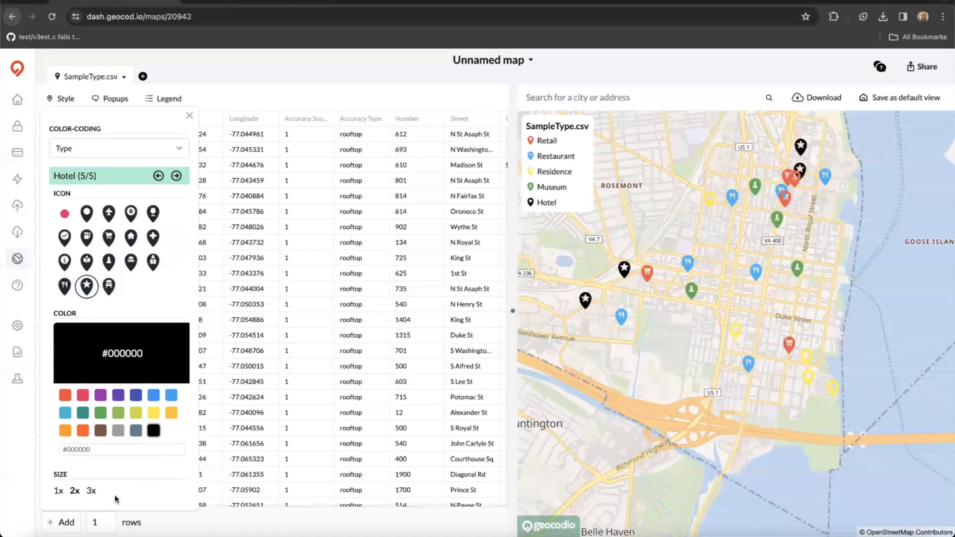
click(90, 492)
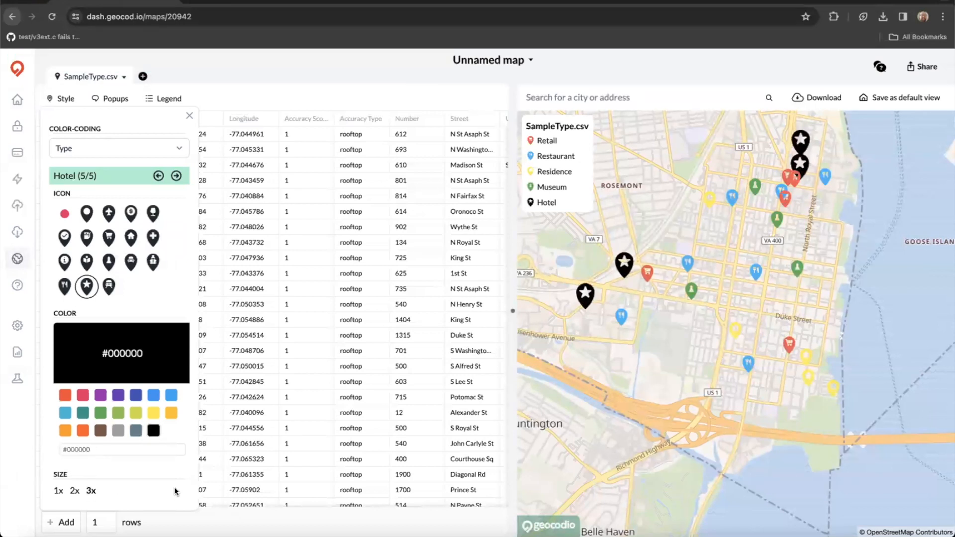
drag(698, 350, 706, 400)
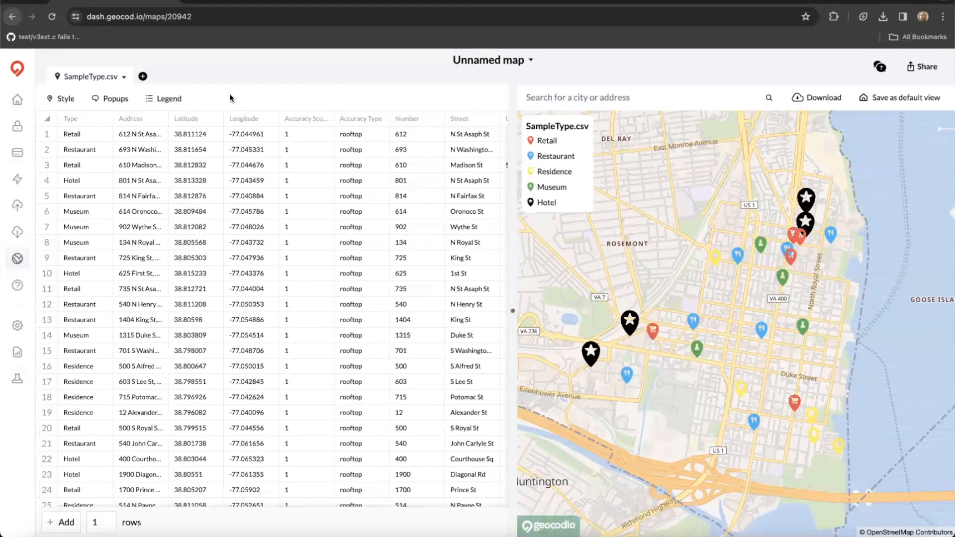
Start the marker popup template with the Number and Street columns.
click(116, 102)
click(133, 188)
text(@)
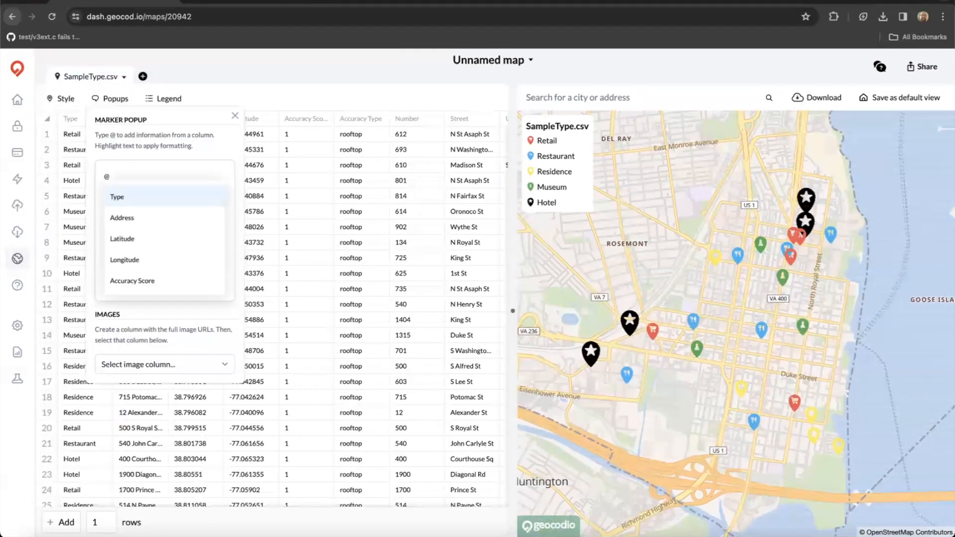
text(numb)
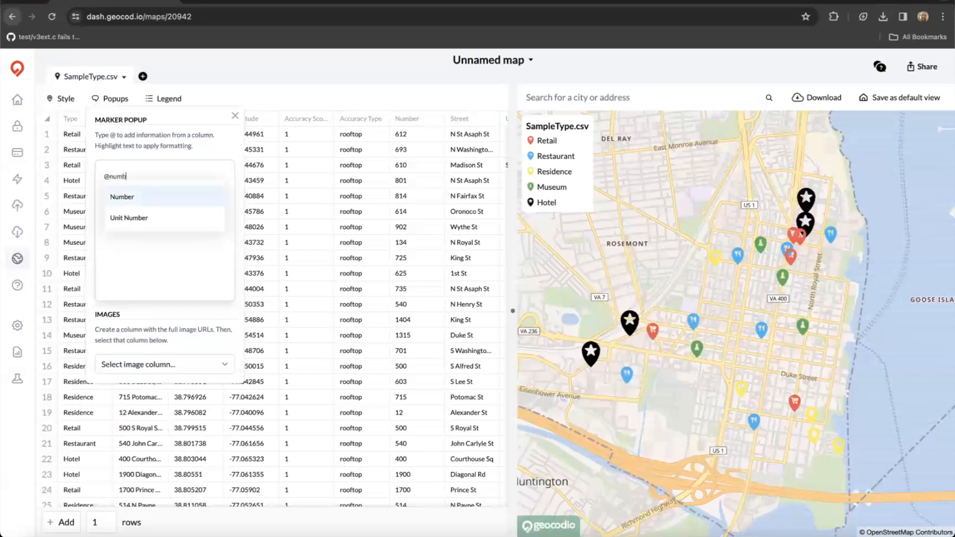
click(133, 197)
text(@)
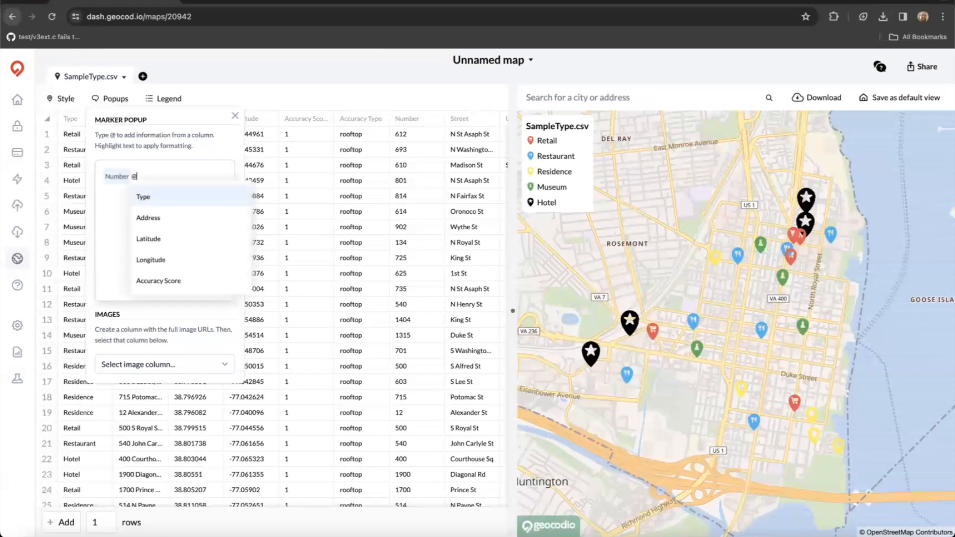
text(street)
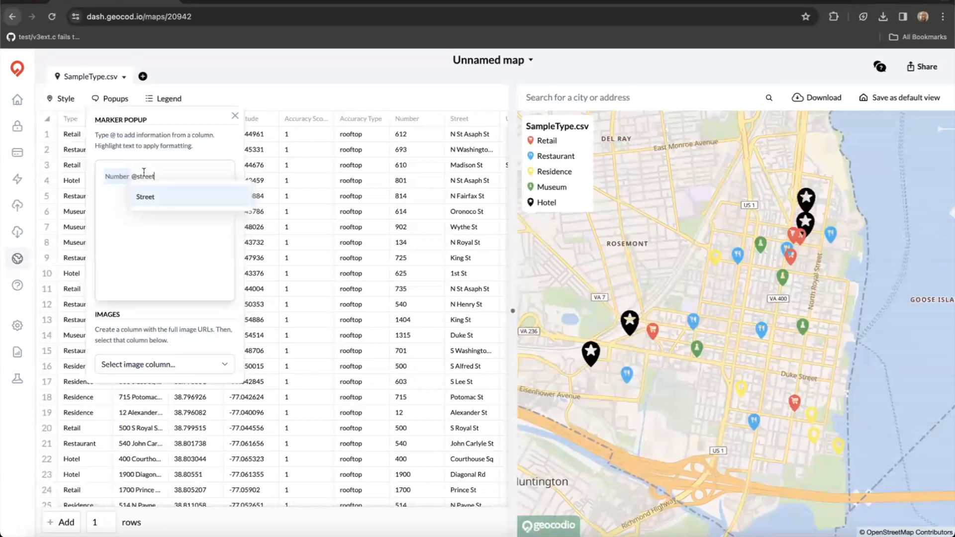
click(165, 201)
Add City, State and Zip to the popup, leaving the popup image column unset.
text(@)
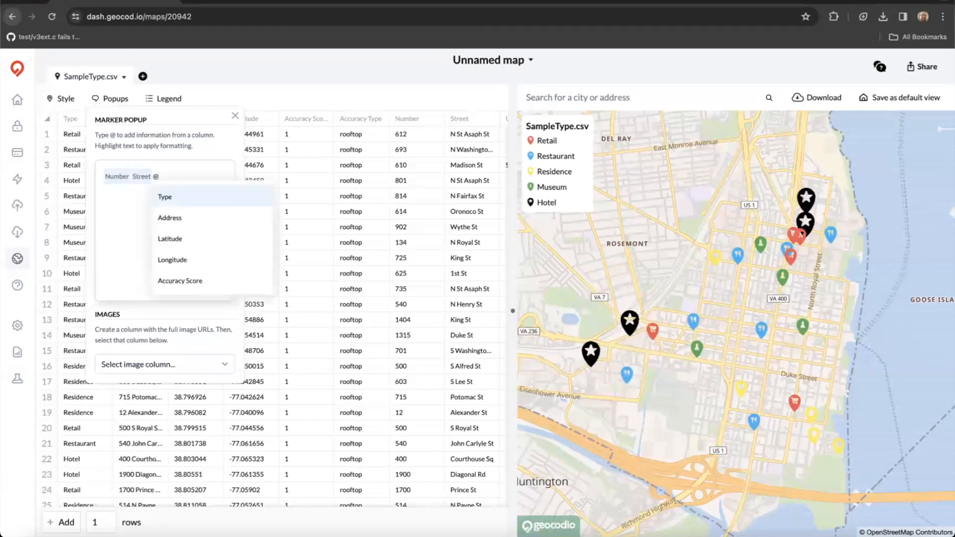
text(city)
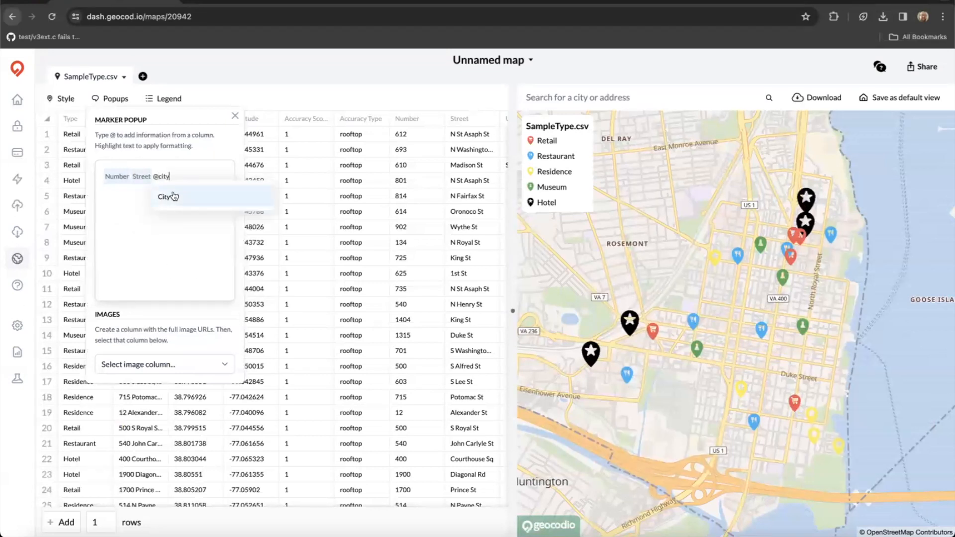
click(178, 199)
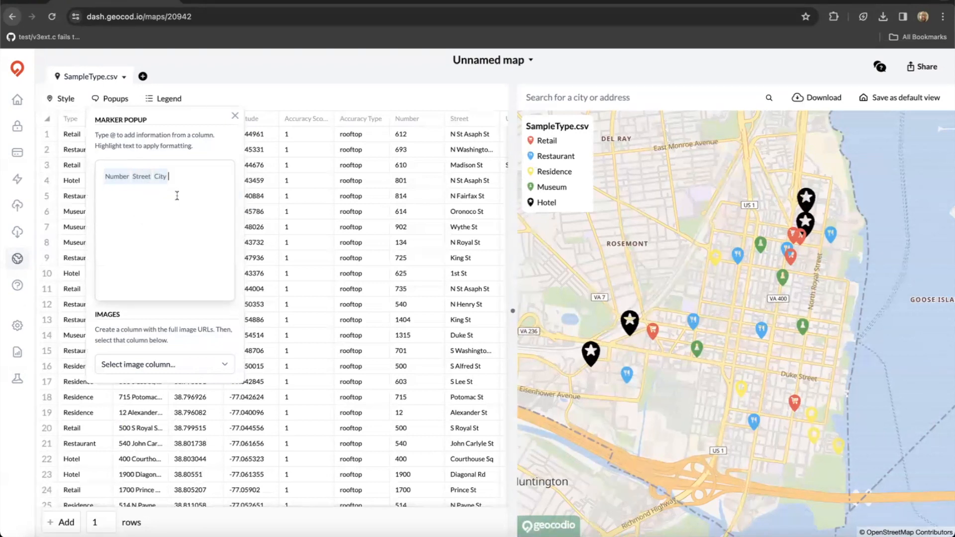
text(@state)
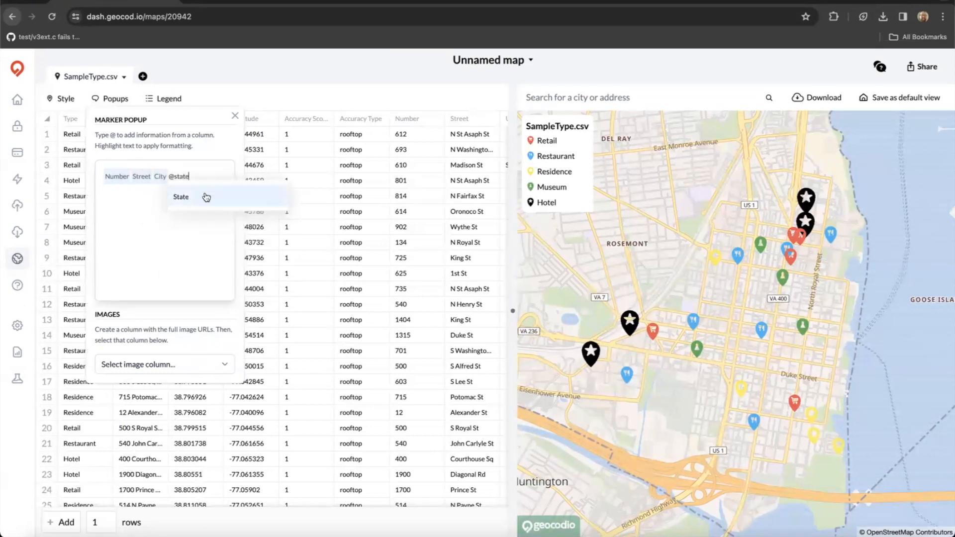
click(204, 196)
text(@zip)
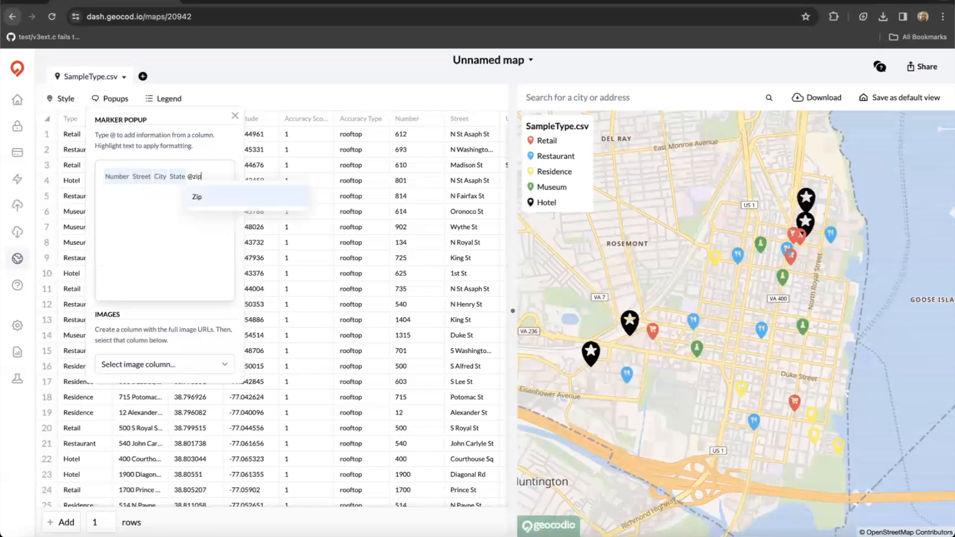
click(219, 198)
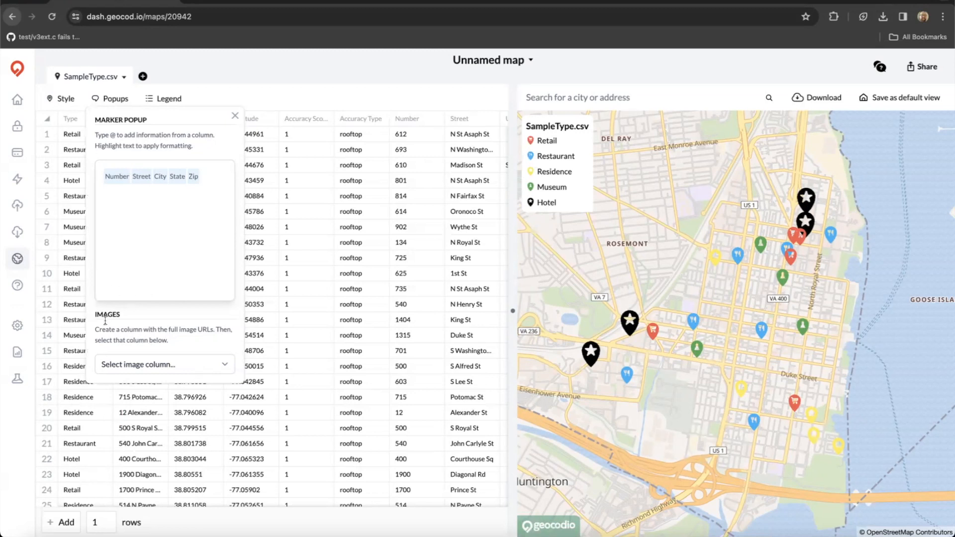
click(147, 364)
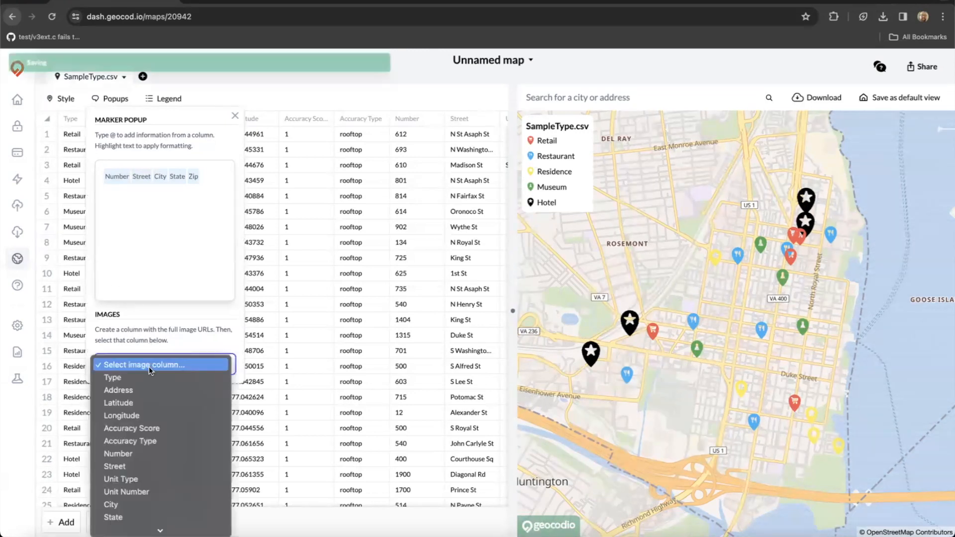
click(189, 339)
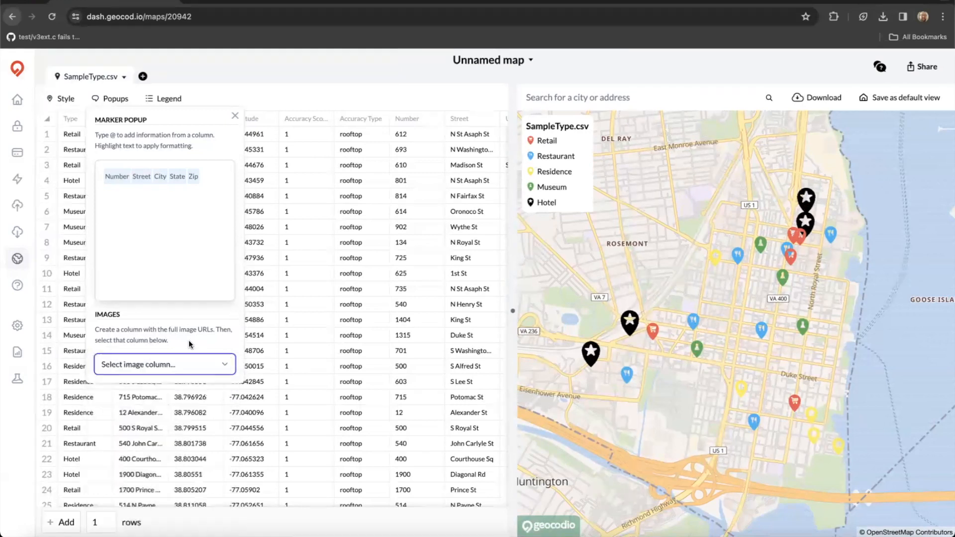
click(626, 380)
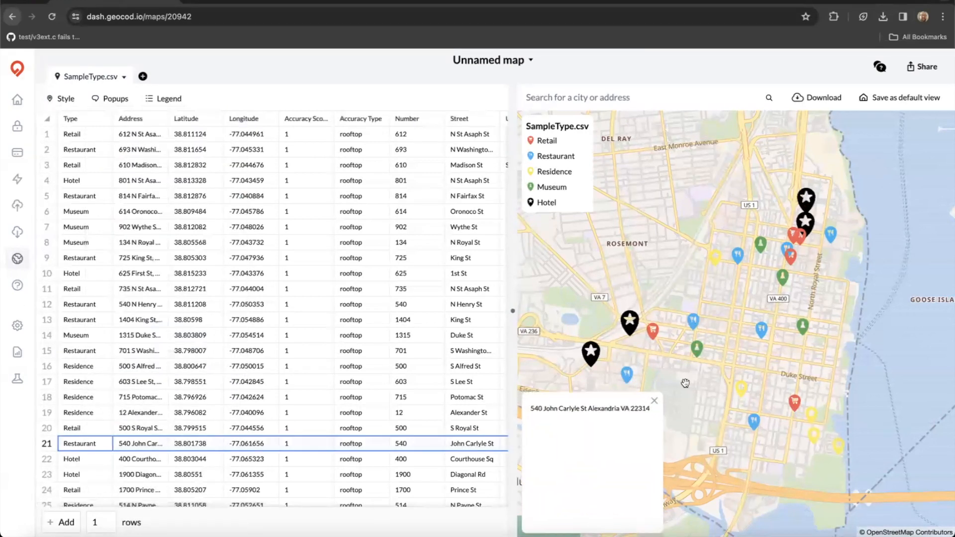
click(697, 349)
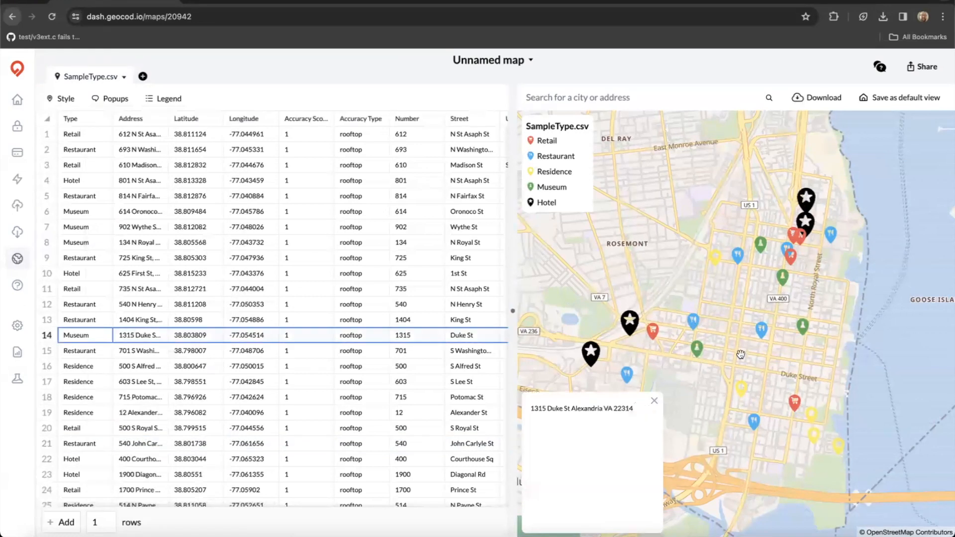
click(763, 333)
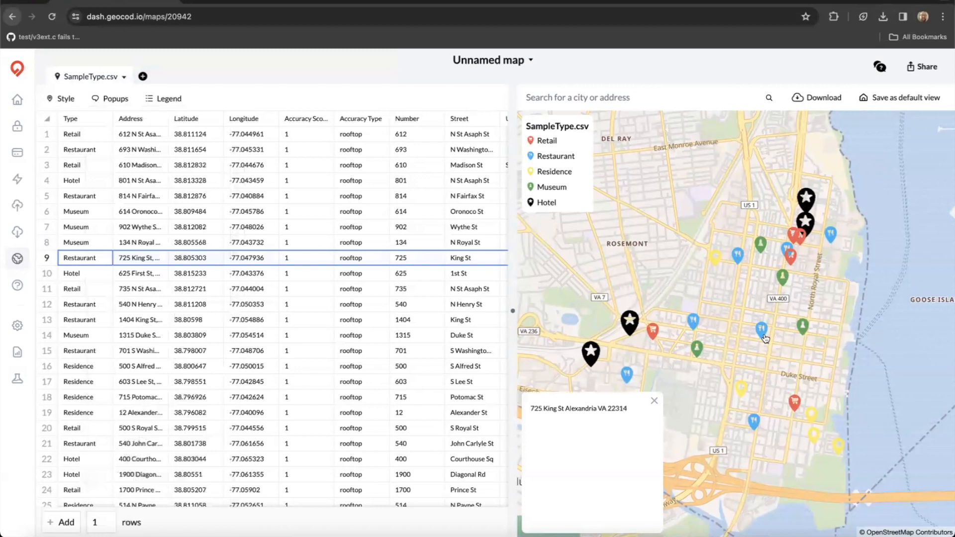
scroll(720, 368, down, 1)
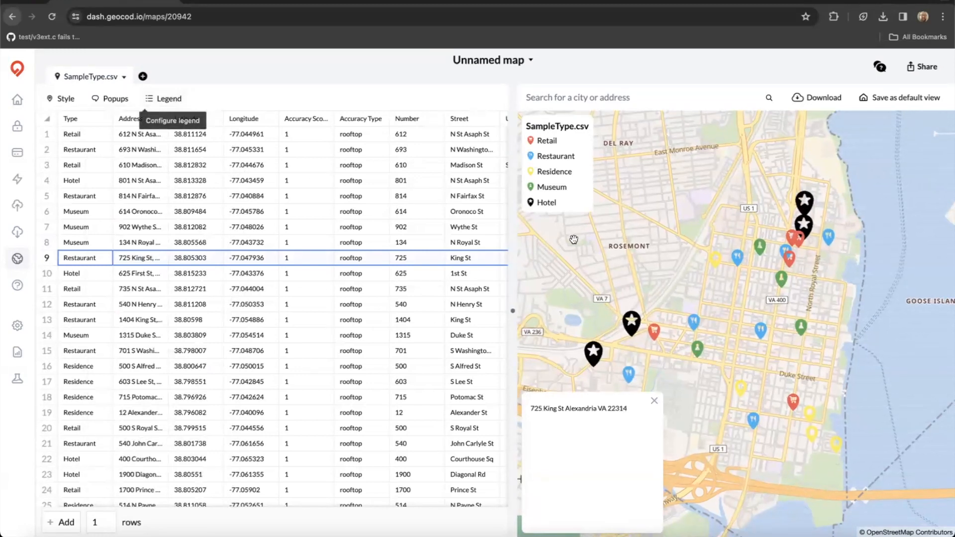
click(654, 400)
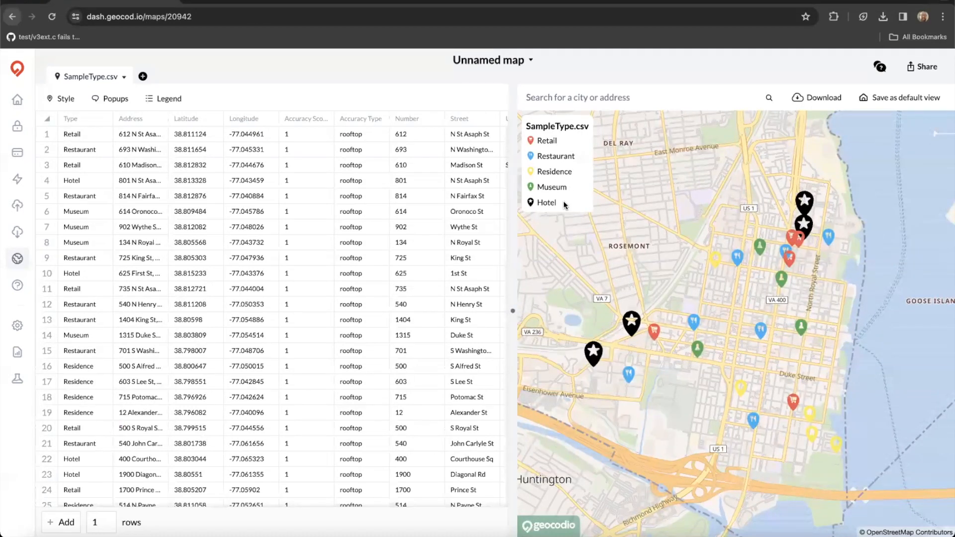
Keep the legend shown but turn off its SampleType.csv title in the legend settings.
click(169, 100)
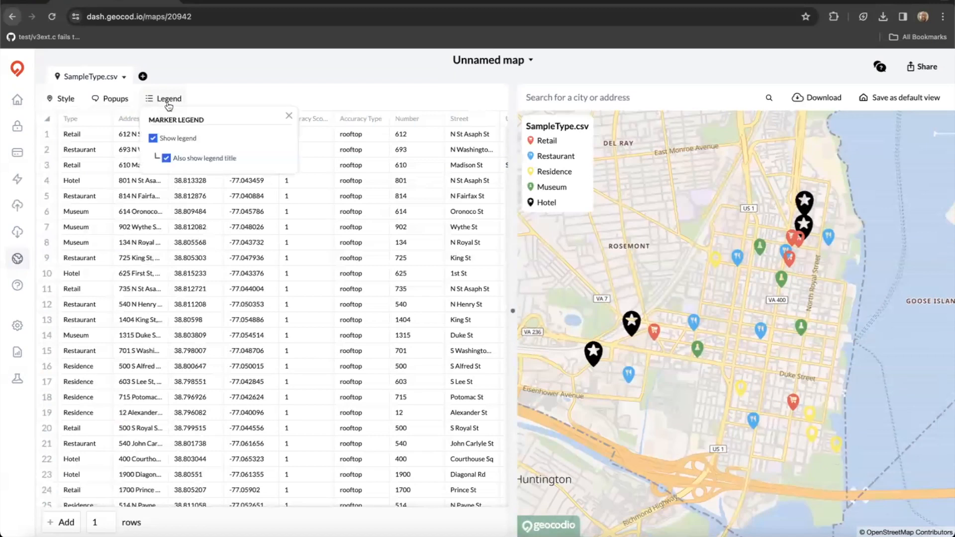
click(152, 140)
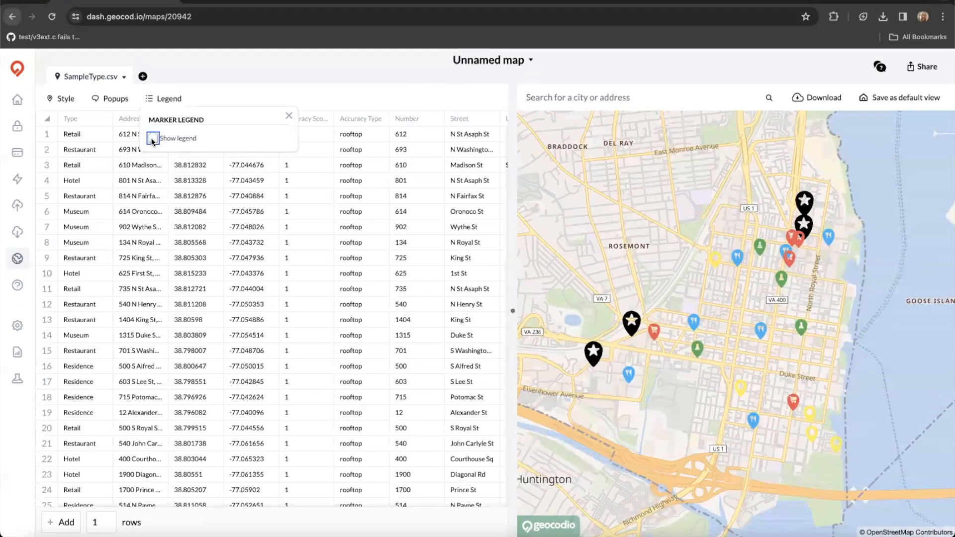
click(152, 139)
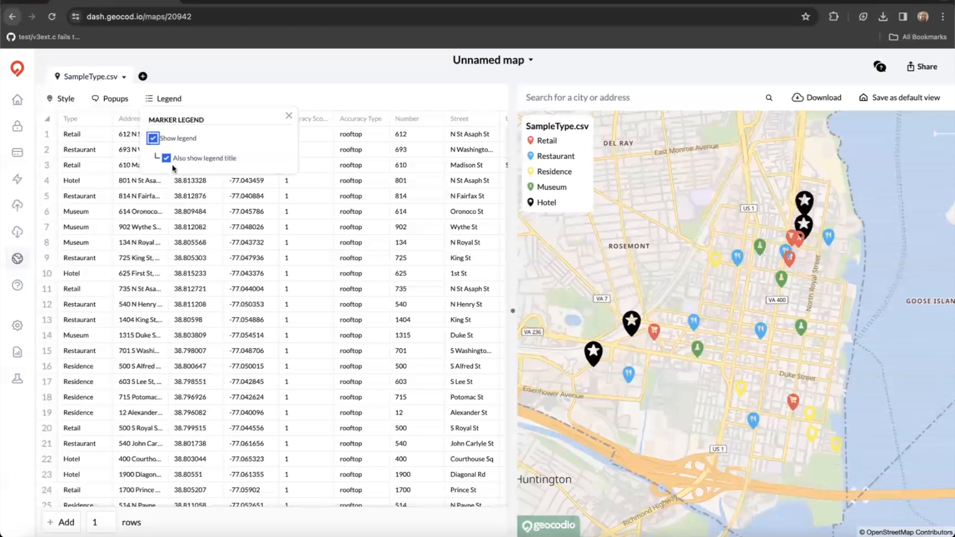
click(168, 158)
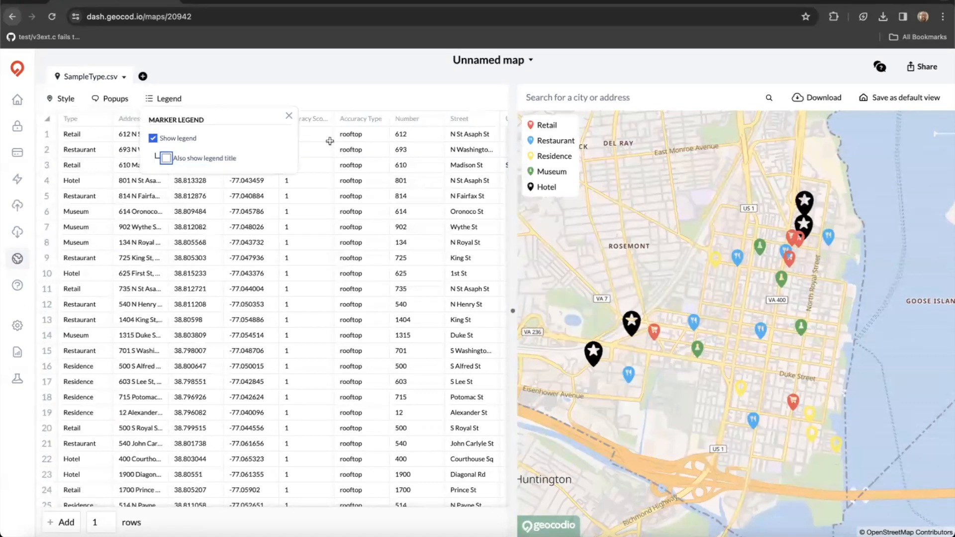
click(289, 115)
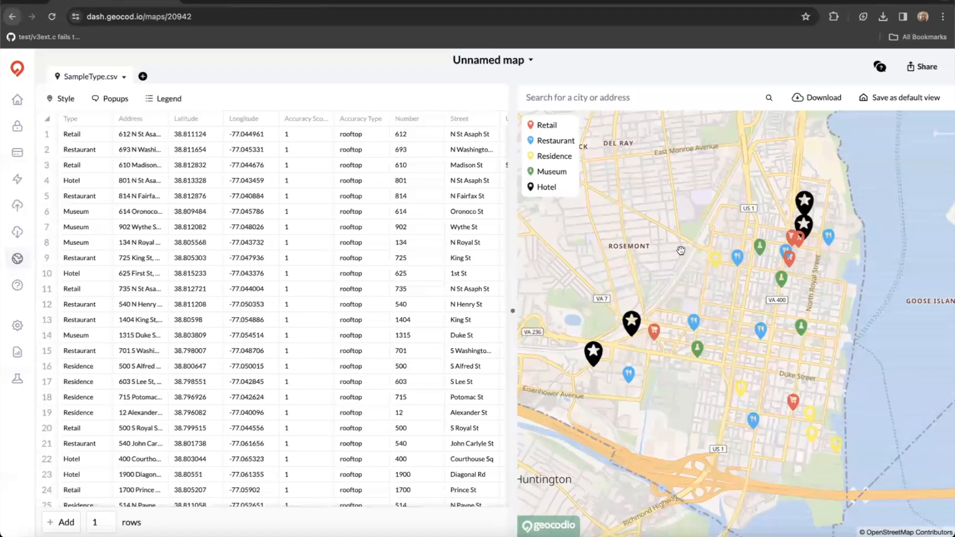
Zoom out and pan toward Crystal City and the airport, then open the add-data options.
scroll(681, 250, down, 2)
scroll(678, 208, down, 2)
drag(679, 212, 699, 315)
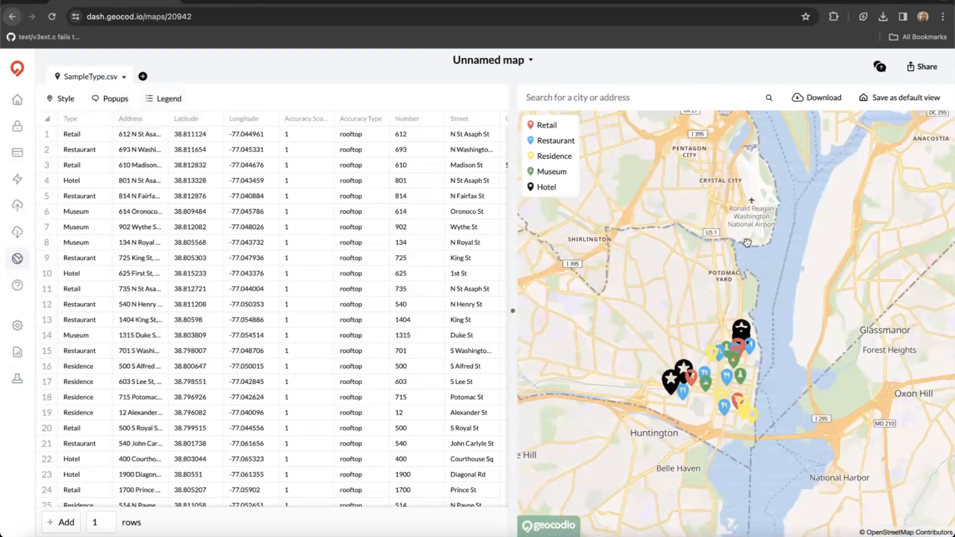
scroll(798, 273, down, 2)
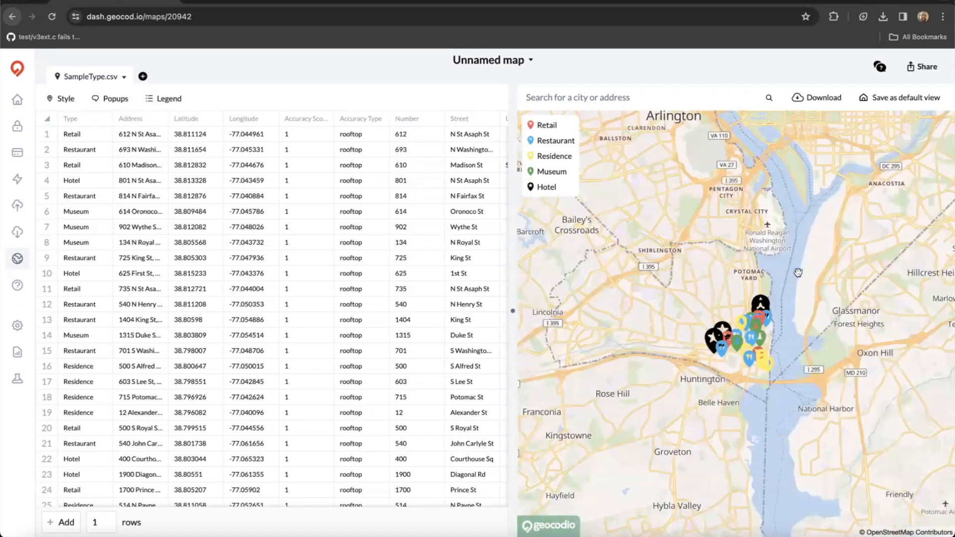
scroll(798, 273, down, 1)
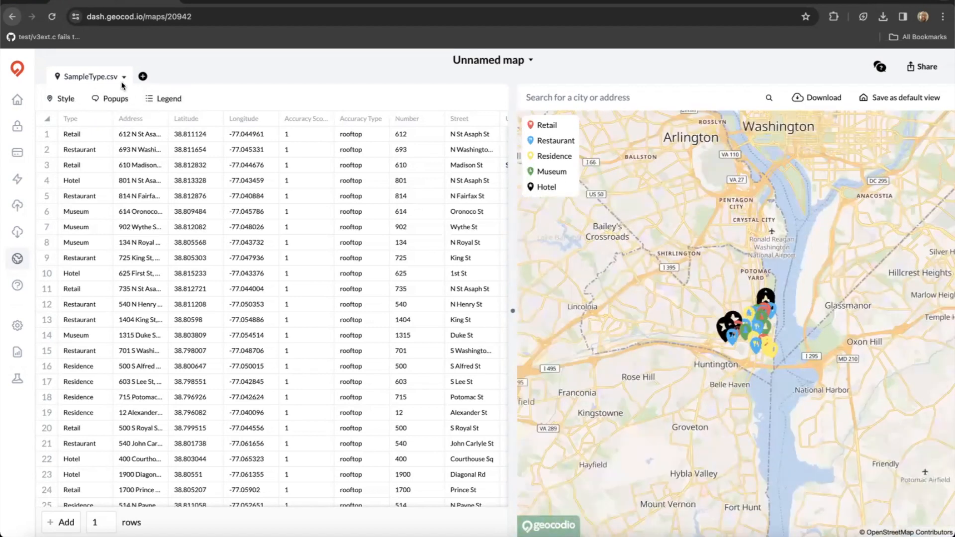
click(142, 76)
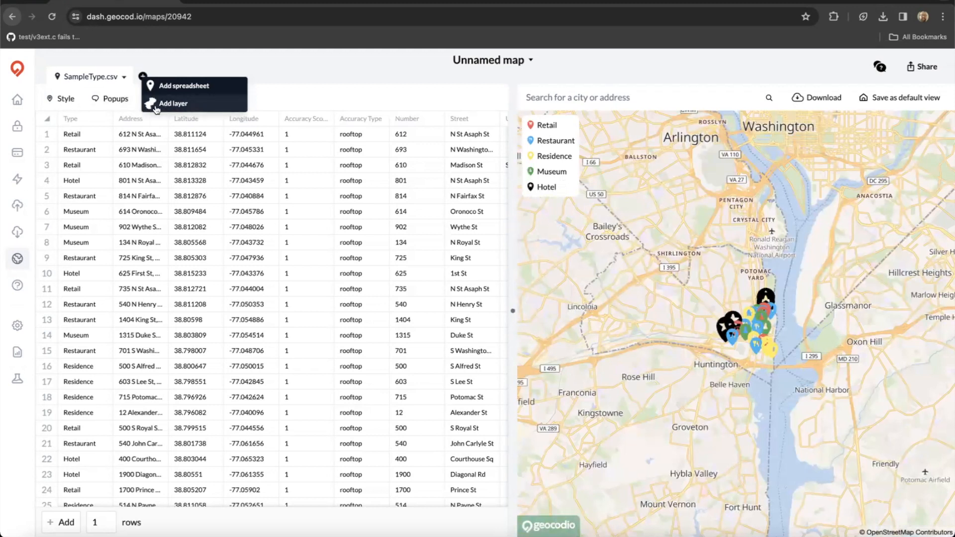
Add the 116th Congress Congressional Districts boundary layer to the map.
click(190, 107)
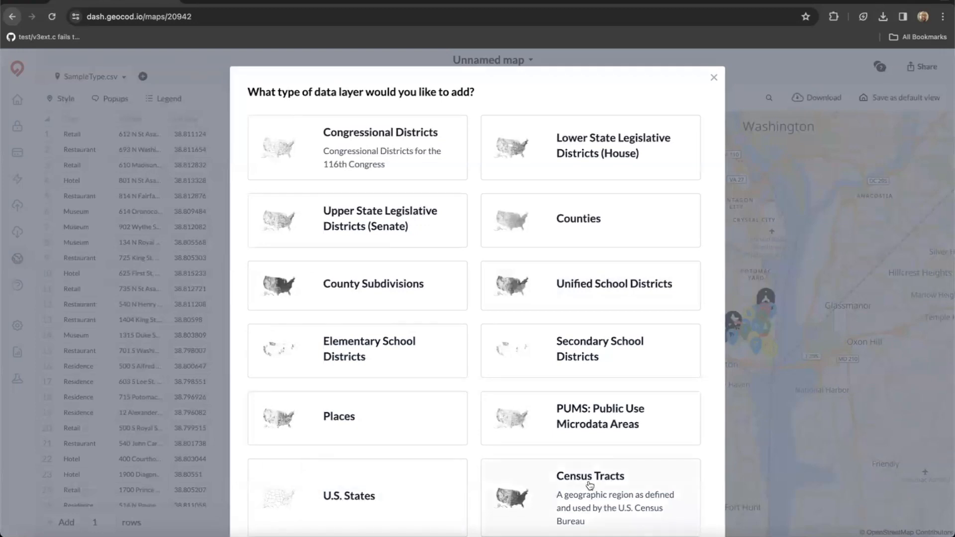
click(392, 136)
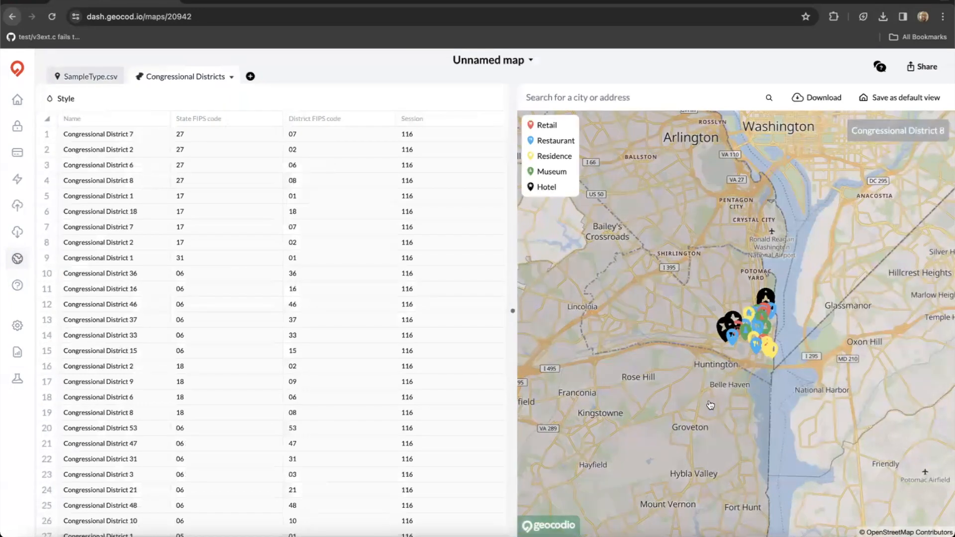
Zoom the map out and open the Congressional Districts layer's Style settings.
scroll(710, 405, down, 3)
scroll(708, 408, down, 2)
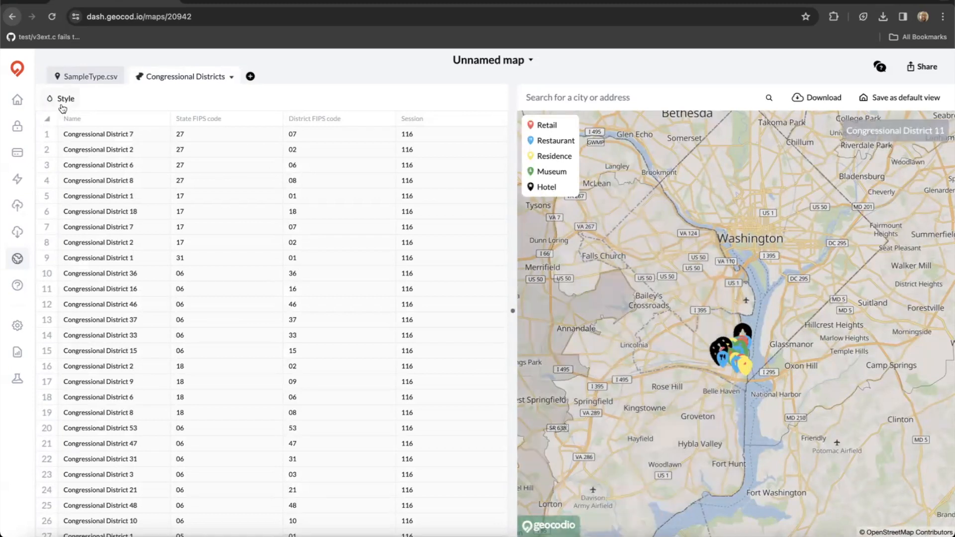
click(62, 103)
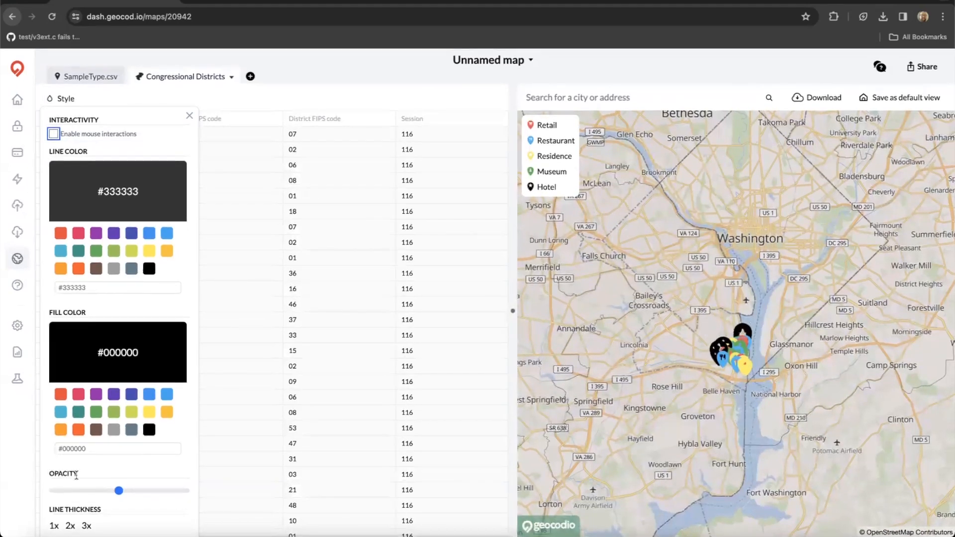
Style the districts with lower opacity, 2x line thickness, yellow #ffeb3b fill and black lines.
drag(118, 492, 74, 492)
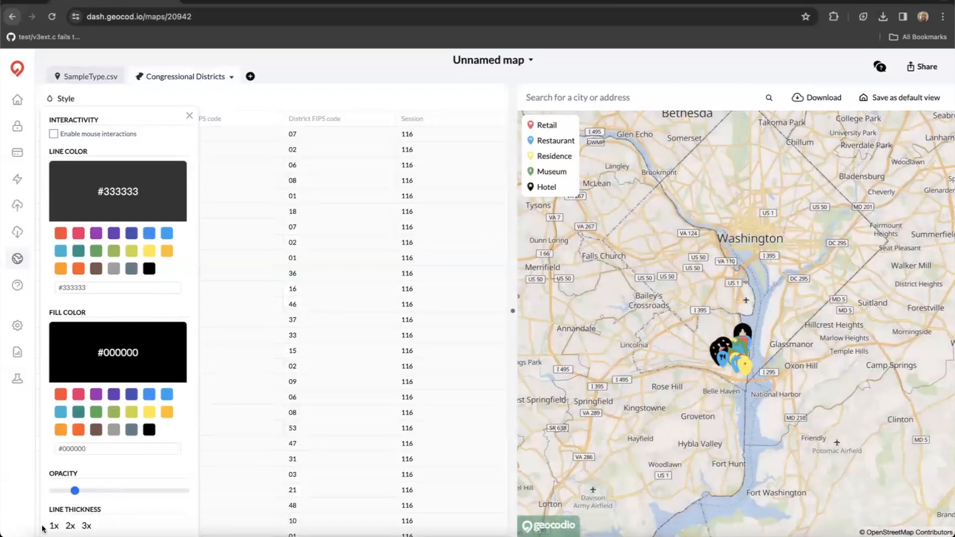
click(70, 530)
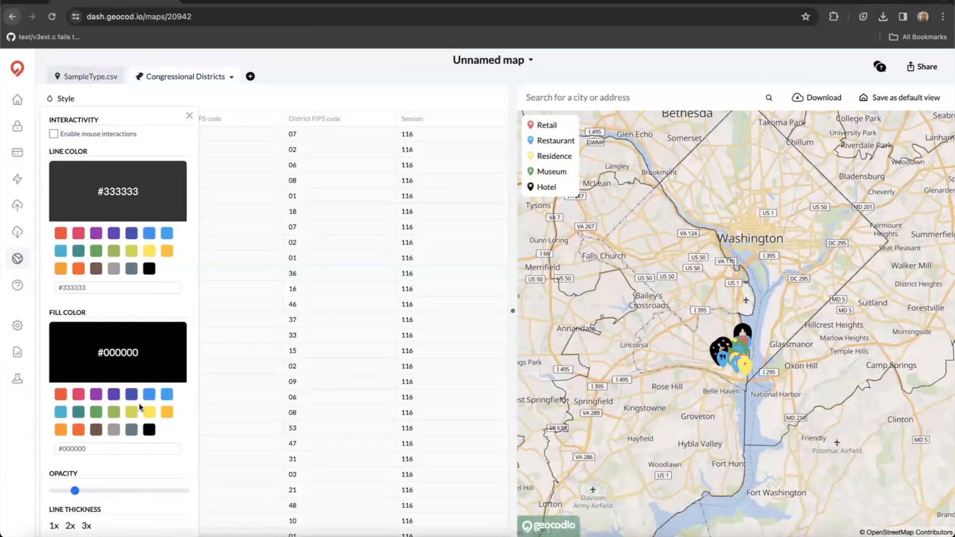
click(149, 412)
click(148, 269)
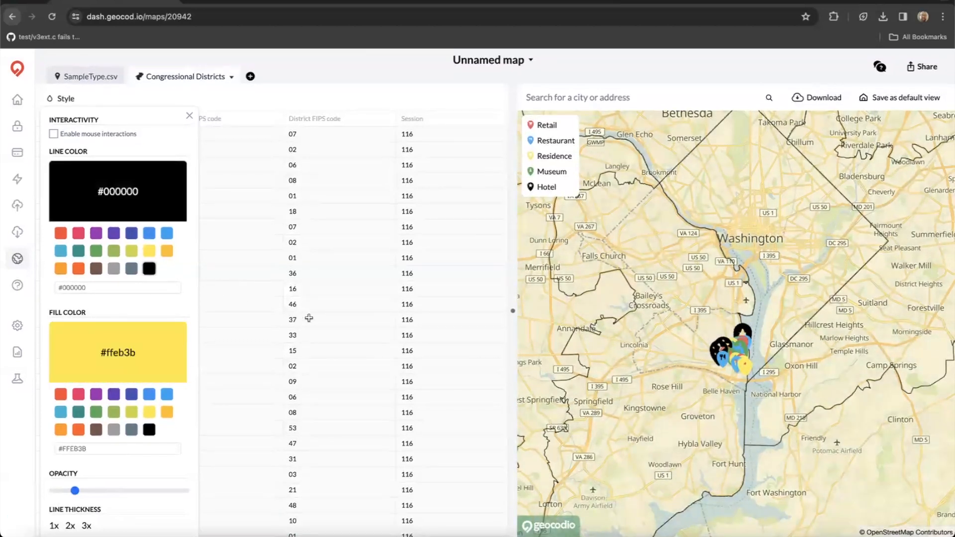
click(189, 118)
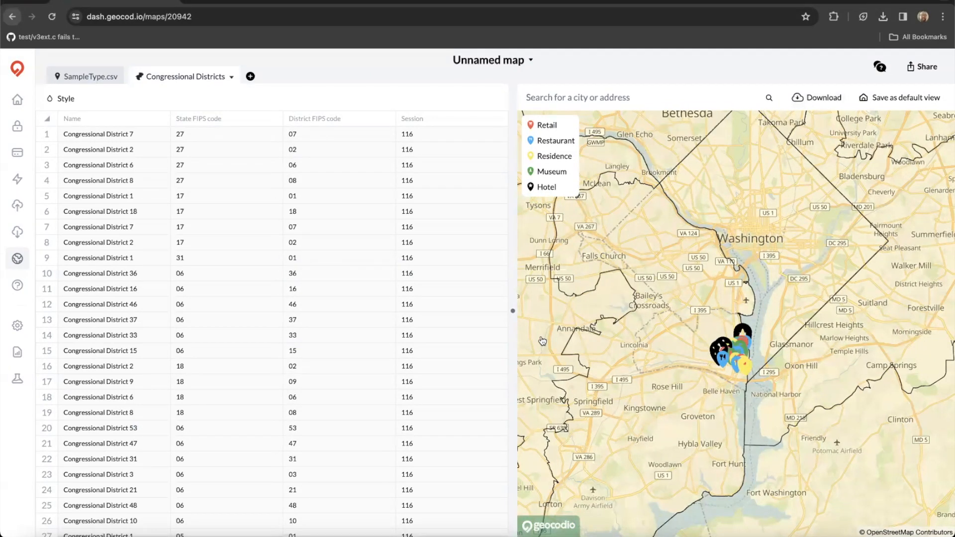
Narrow the table so the map gets more width, then zoom the map in.
drag(407, 312, 236, 324)
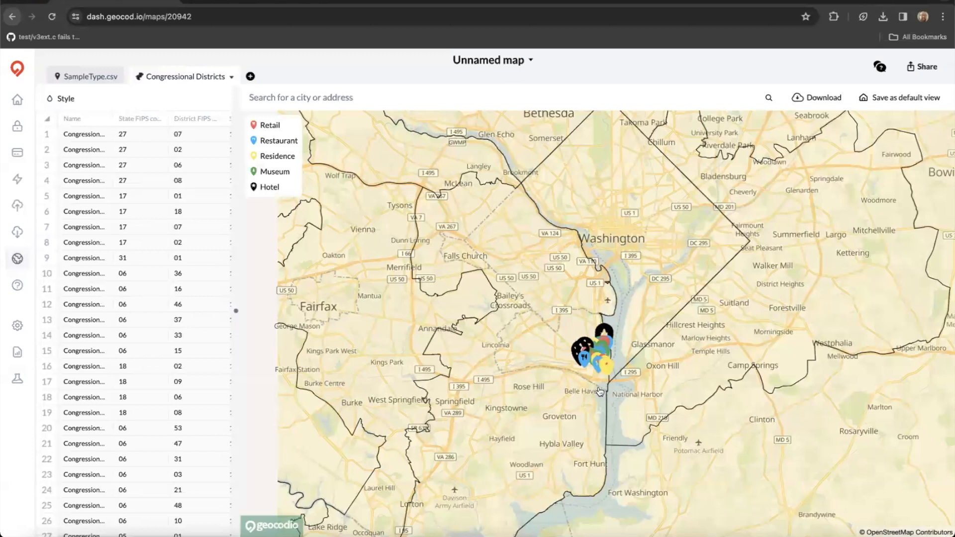
scroll(599, 391, up, 1)
scroll(600, 391, up, 2)
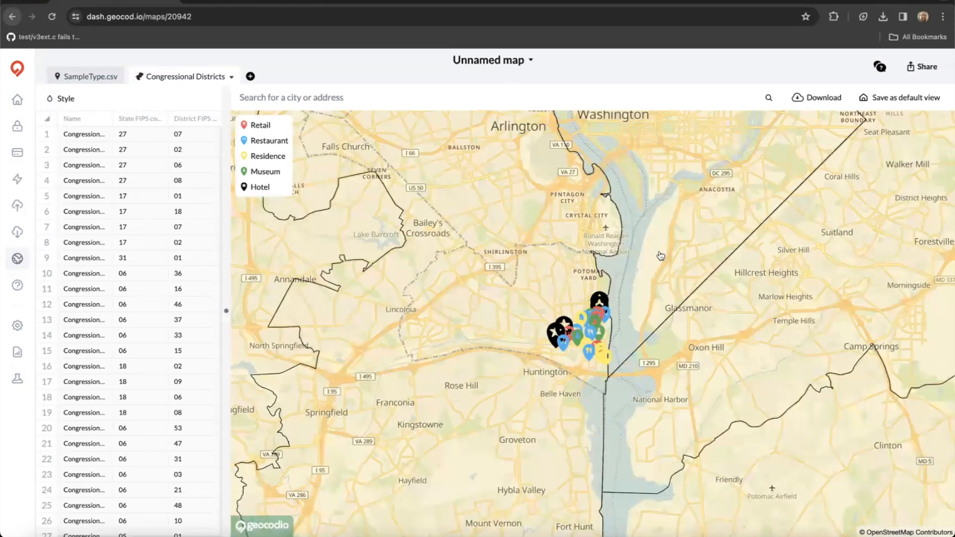
Recentre on Georgetown, download the map as a PNG and review the saved image.
drag(759, 367, 761, 427)
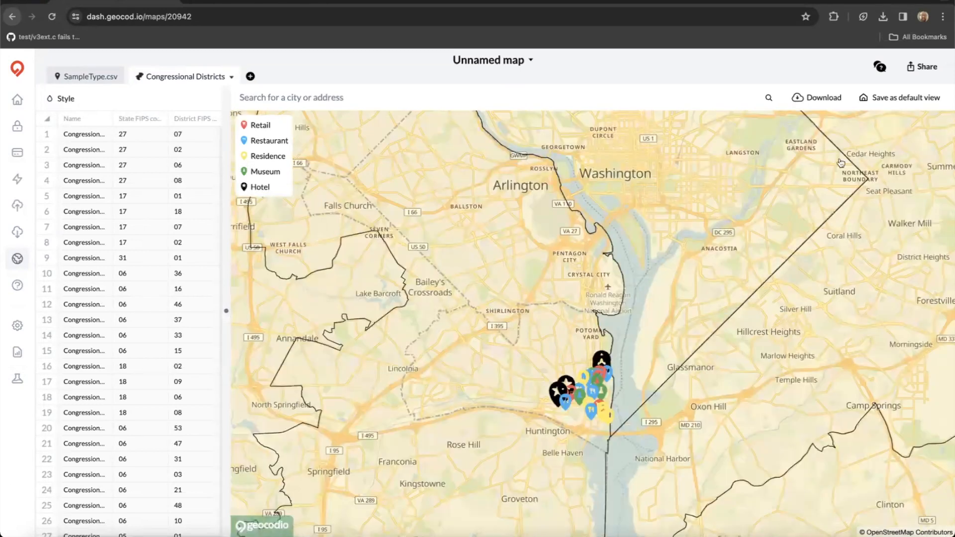
click(812, 100)
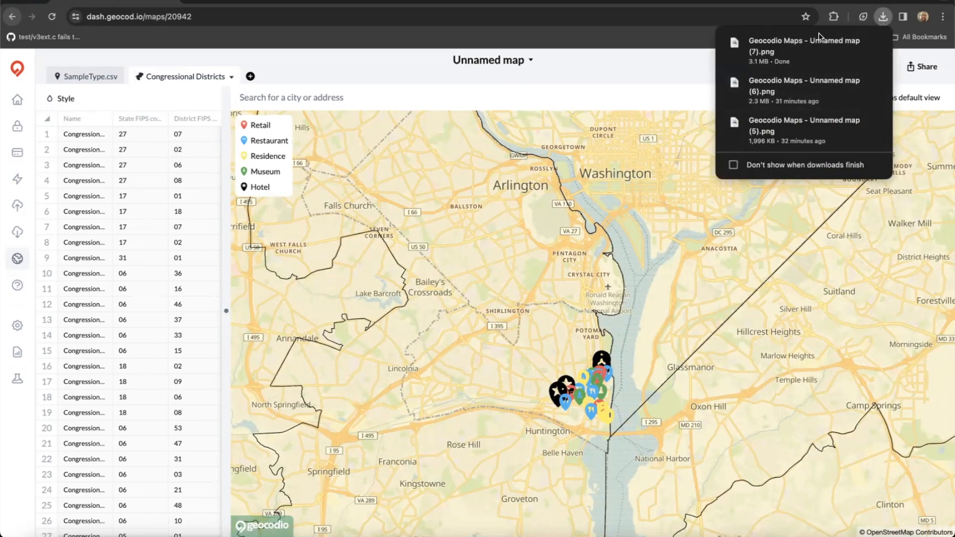
click(821, 52)
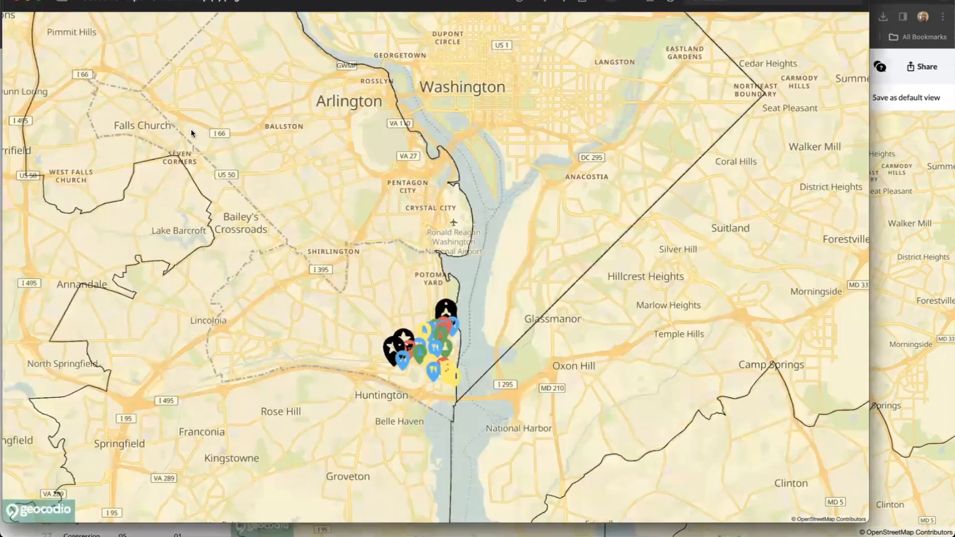
click(876, 115)
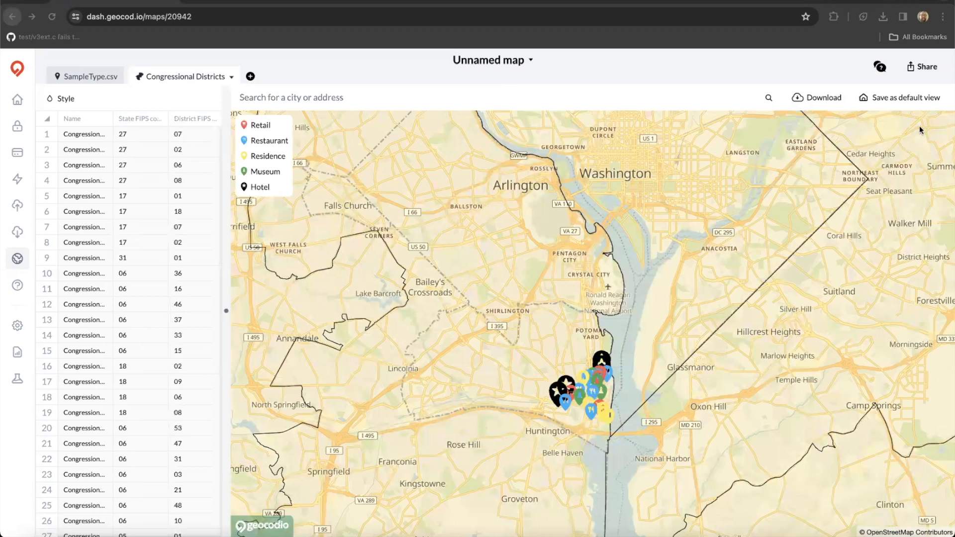
Share the map as Public and select its share link URL.
click(927, 68)
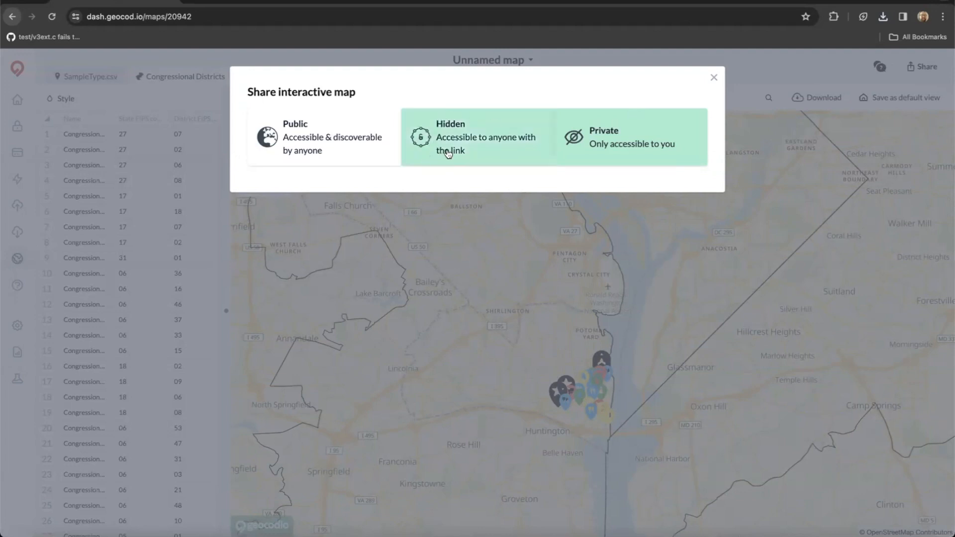
click(321, 140)
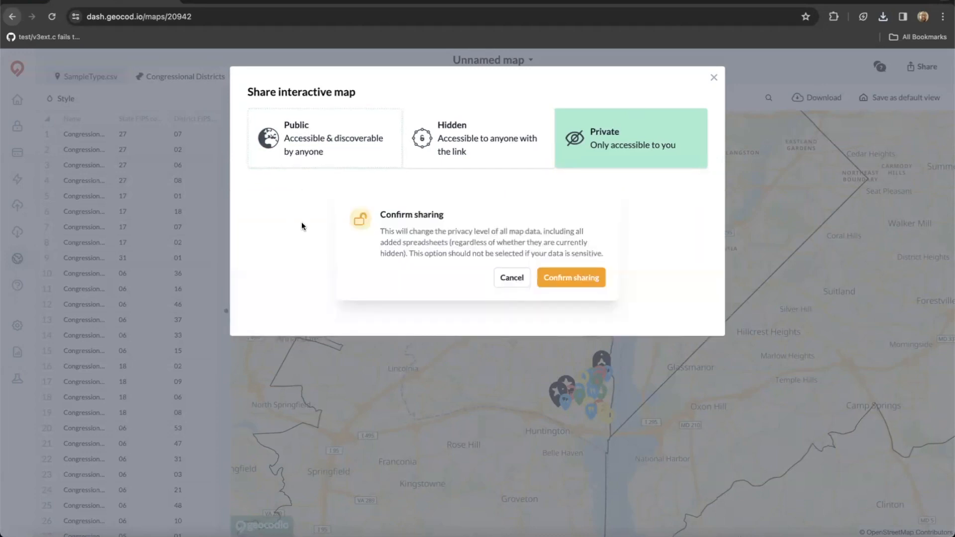
click(577, 278)
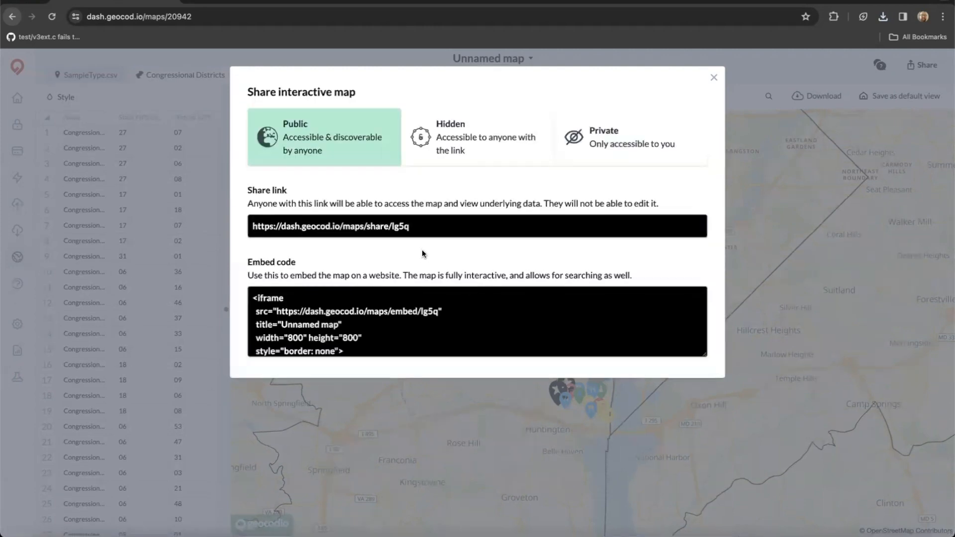
drag(424, 226, 247, 229)
key(ctrl+c)
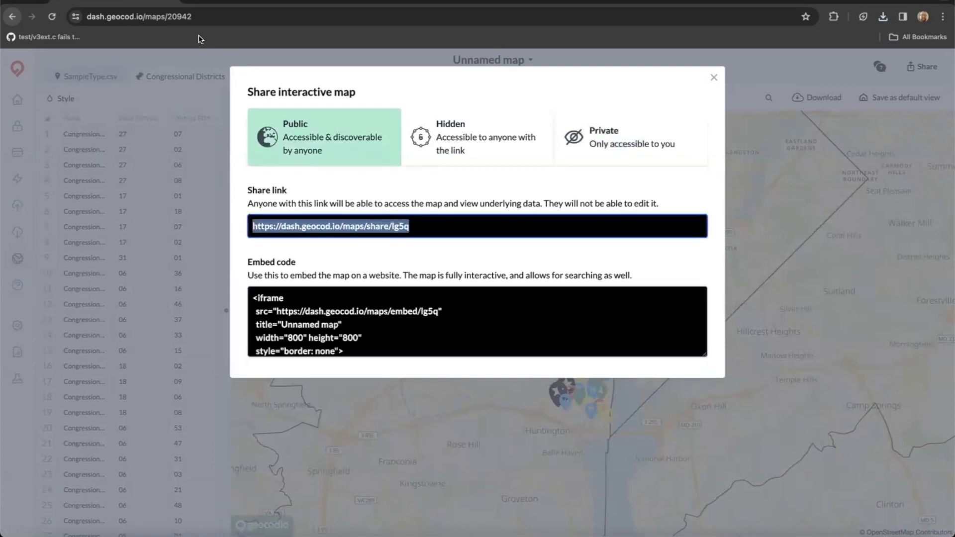
click(189, 2)
Load the pasted share link and zoom the public map to the Alexandria pins.
key(ctrl+v)
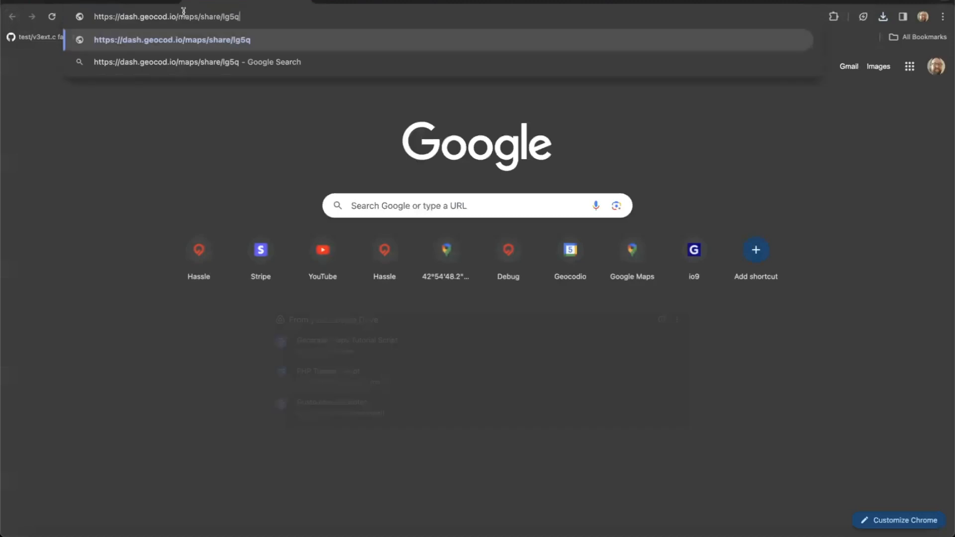
key(Return)
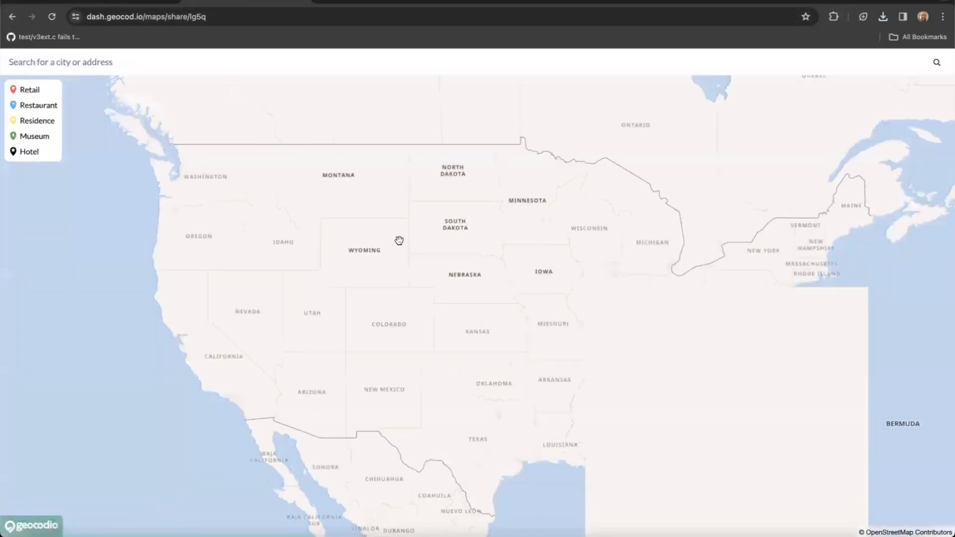
drag(779, 353, 673, 302)
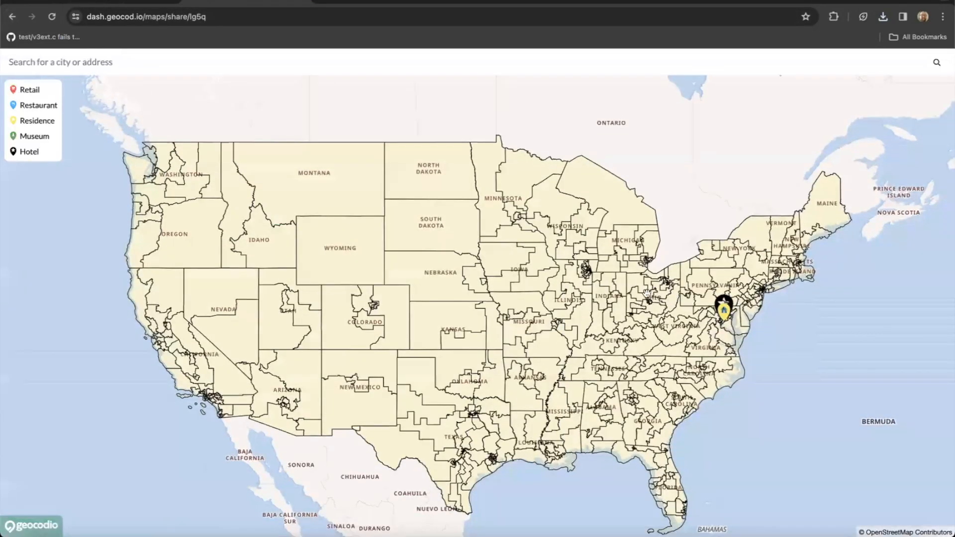
scroll(643, 294, up, 5)
scroll(588, 307, up, 10)
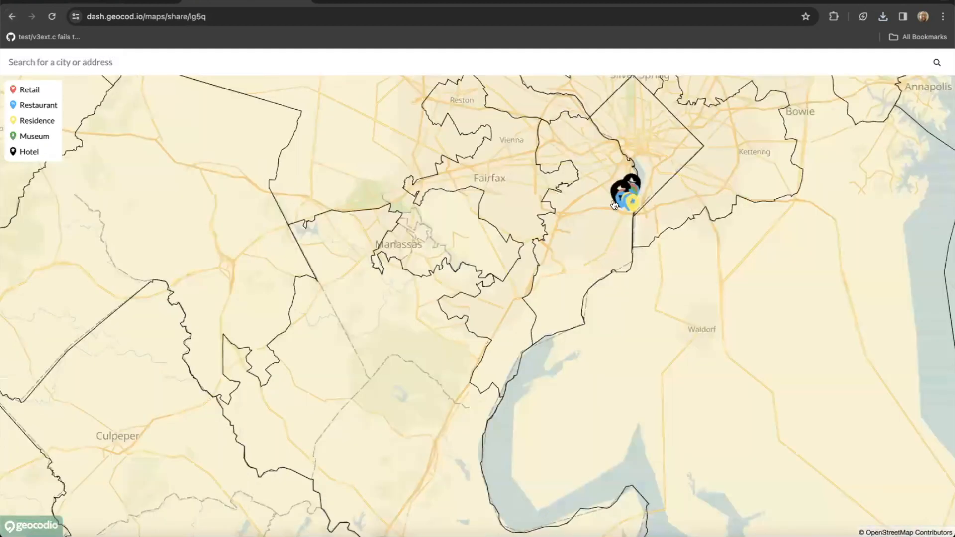
scroll(636, 193, up, 2)
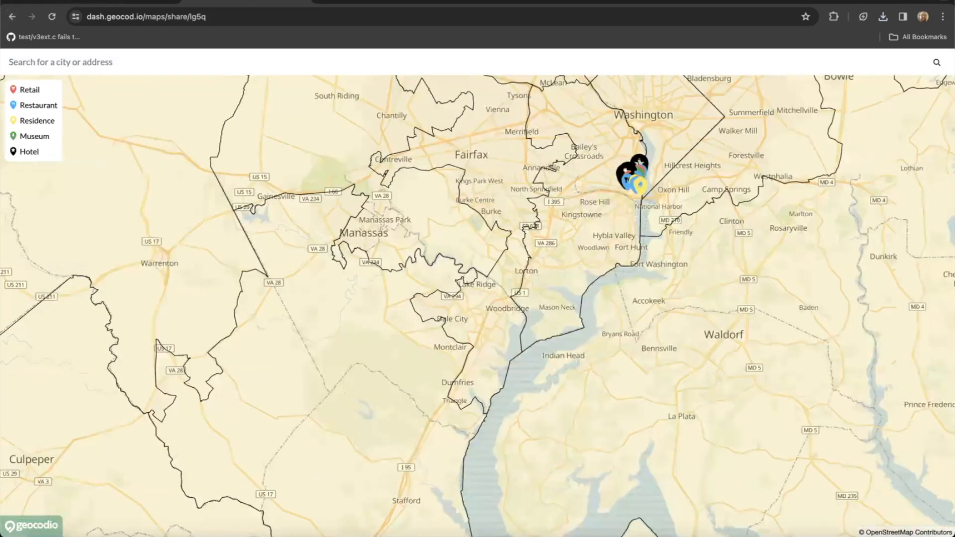
click(92, 2)
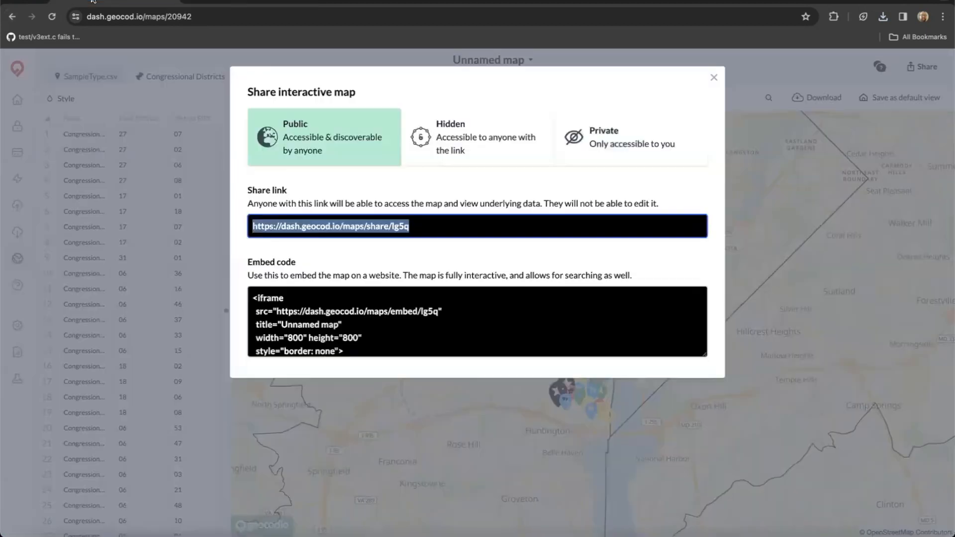
Select the map's embed code and close the Share interactive map dialog.
click(255, 300)
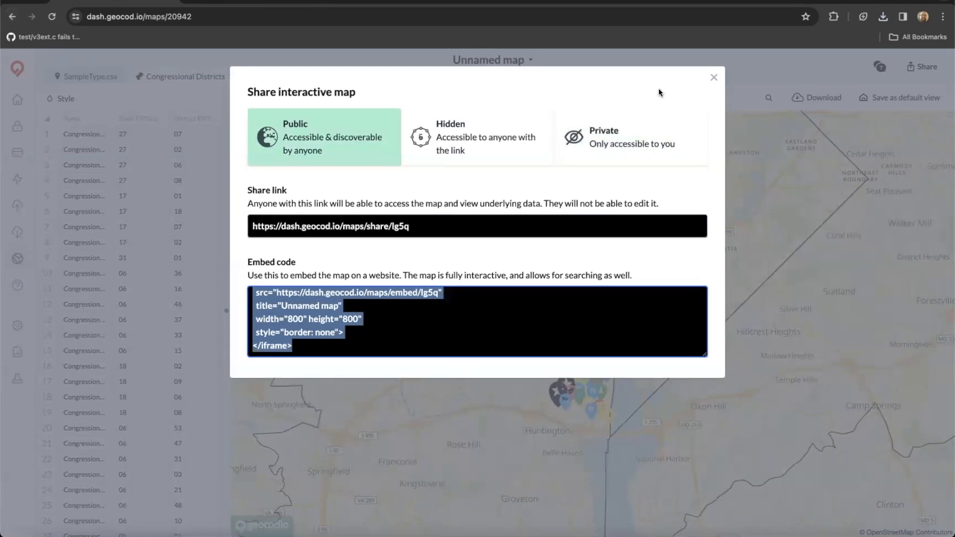
click(714, 80)
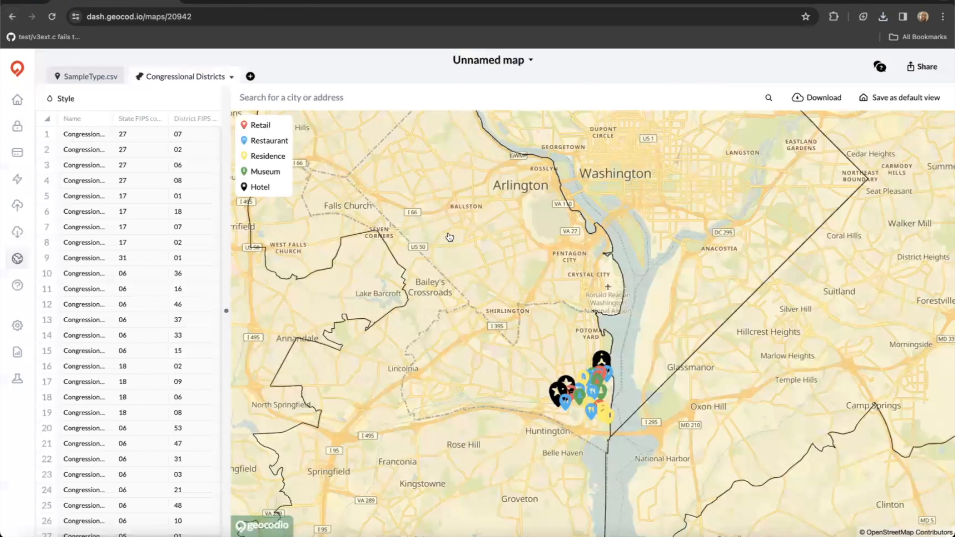
Show the SampleType.csv table and drag the divider to reveal more of its columns.
click(81, 77)
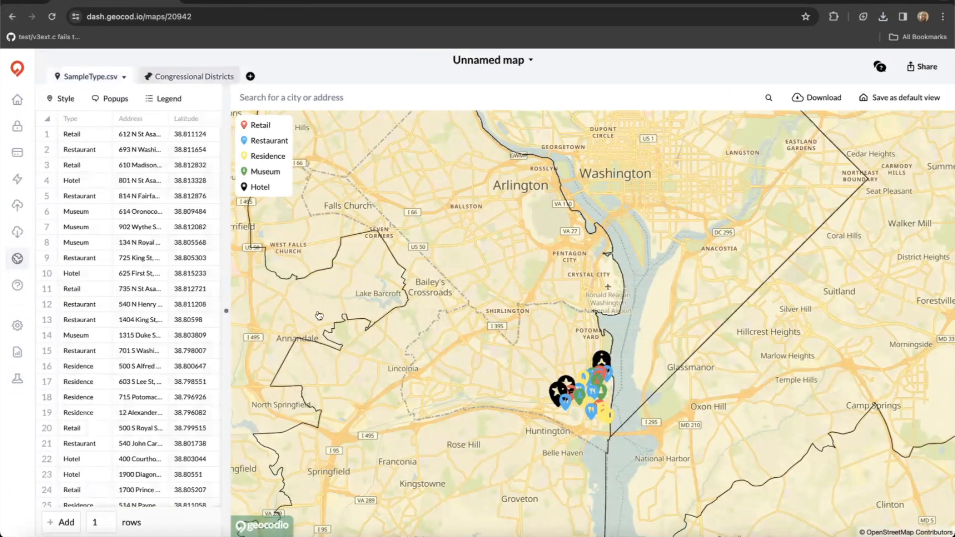
drag(226, 311, 684, 312)
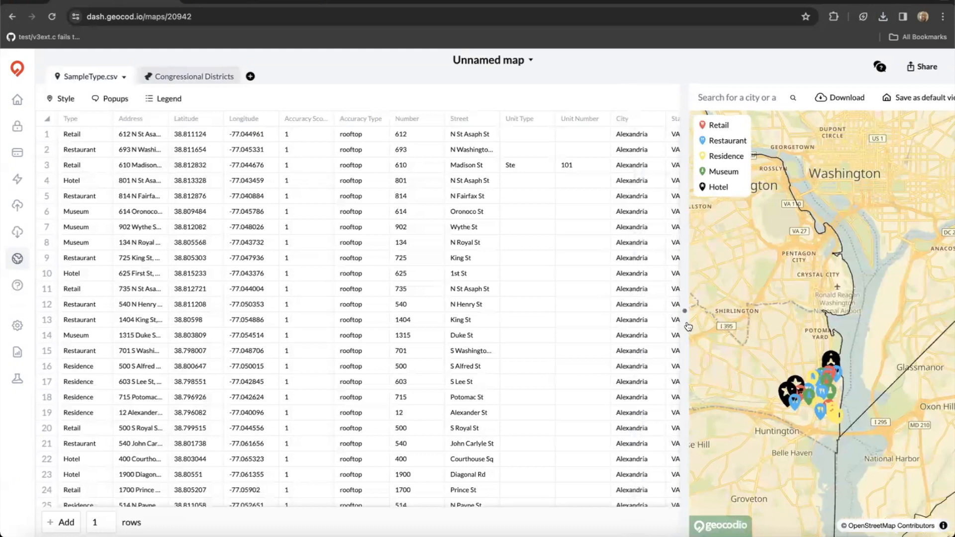
drag(684, 312, 481, 312)
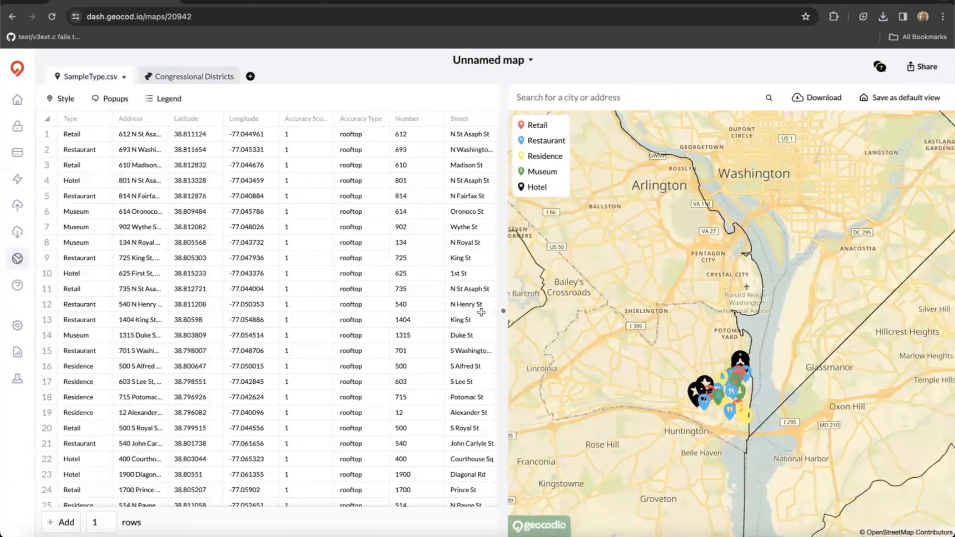
scroll(263, 285, down, 1)
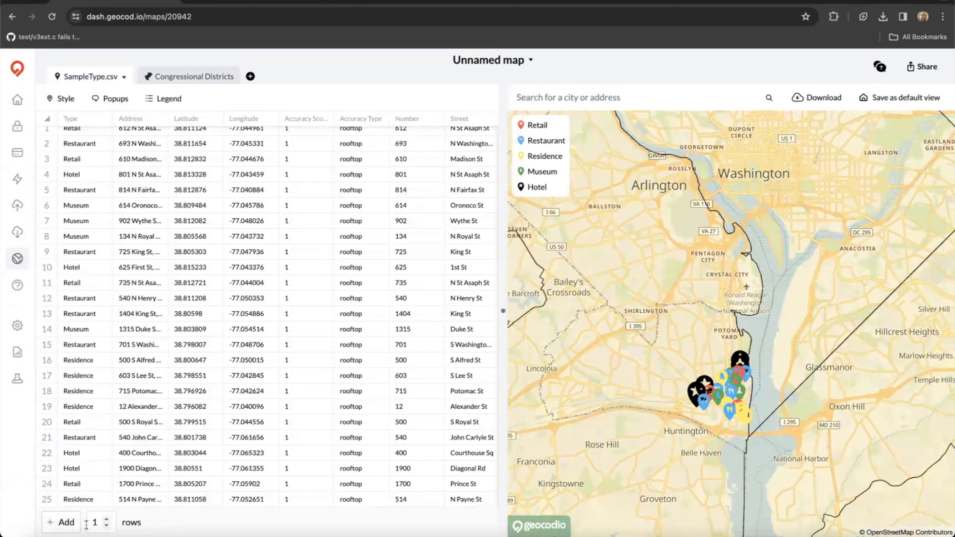
Add a row with Type Residence and address '1600 Pennsylvania Ave Washington, DC', then geocode it.
click(65, 525)
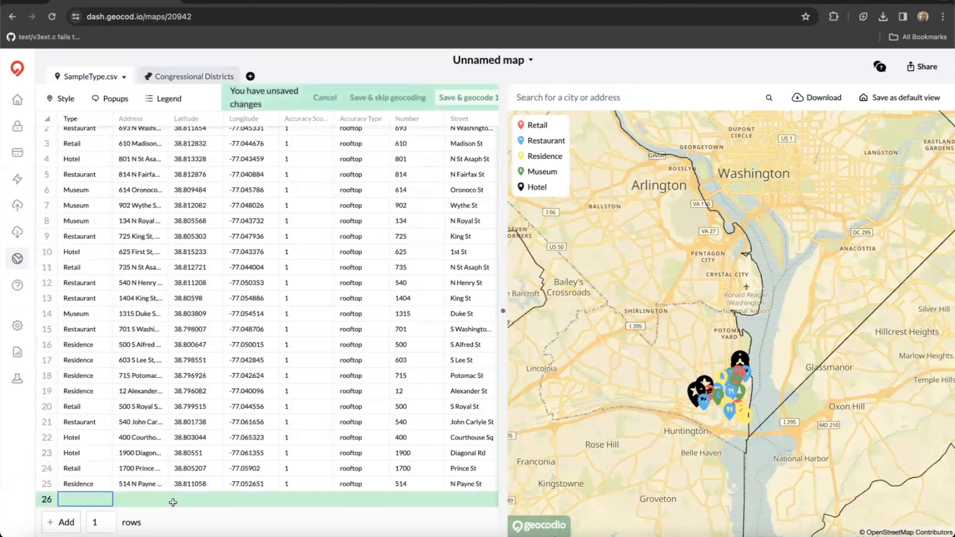
double_click(91, 500)
text(Residence)
click(135, 503)
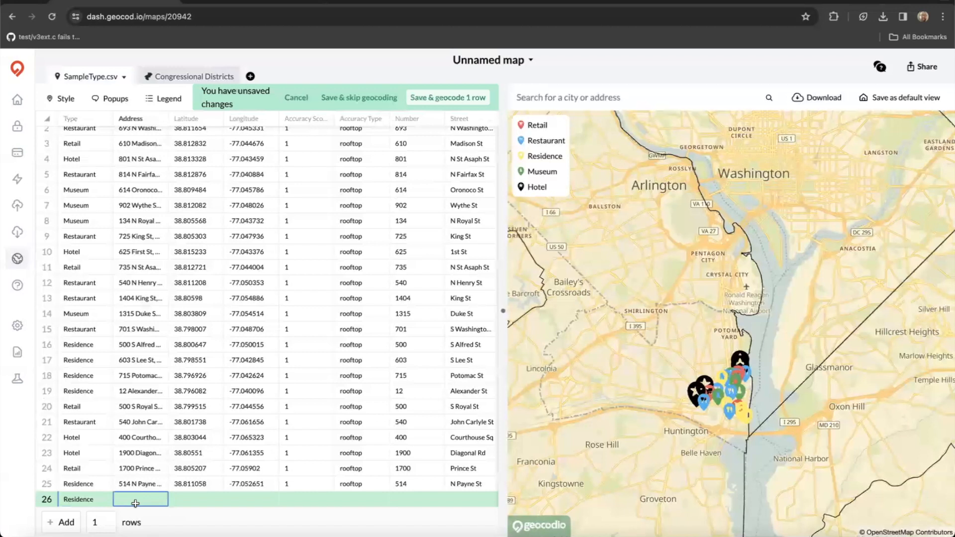
text(1600 Pen)
text(nsylvania Ave Washing)
text(ton, DC)
click(189, 499)
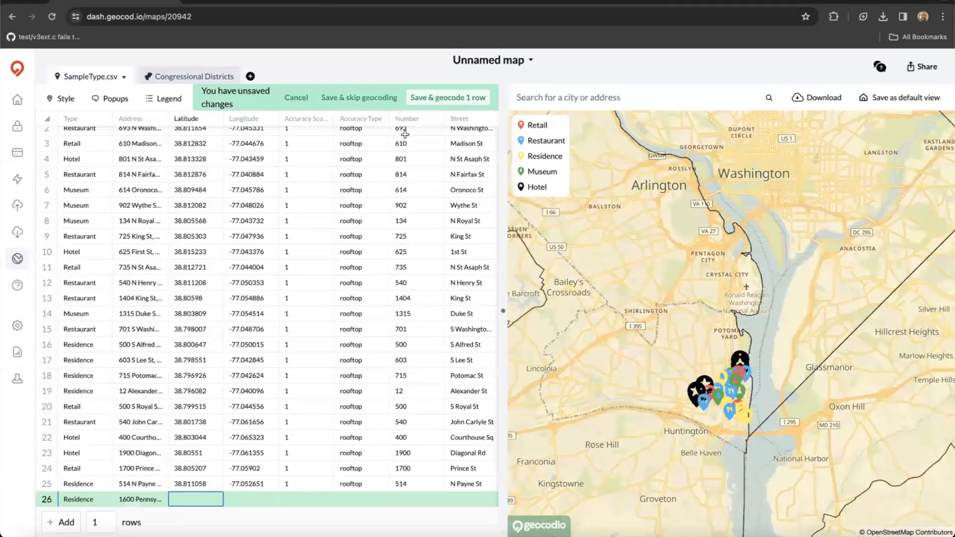
click(450, 100)
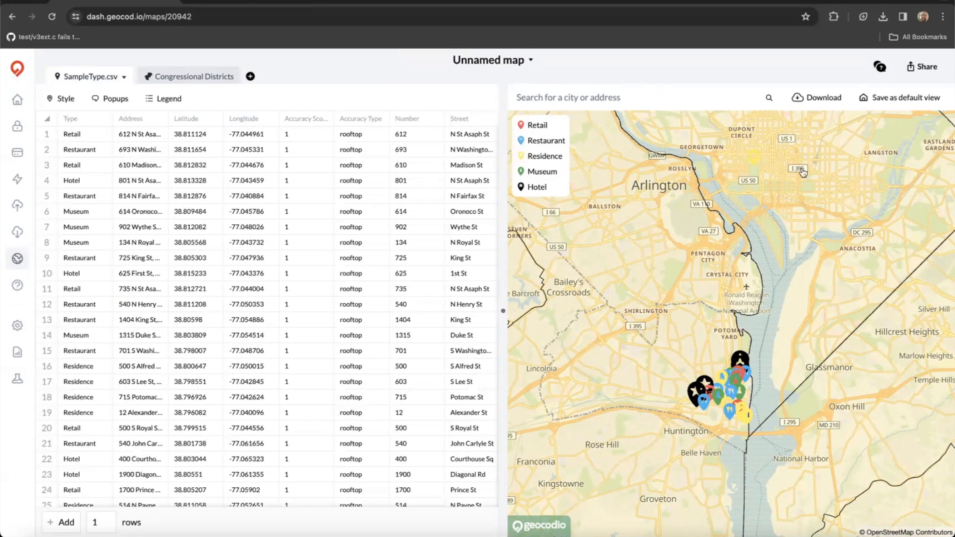
Zoom into downtown Washington to find the new Residence pin.
scroll(751, 177, up, 3)
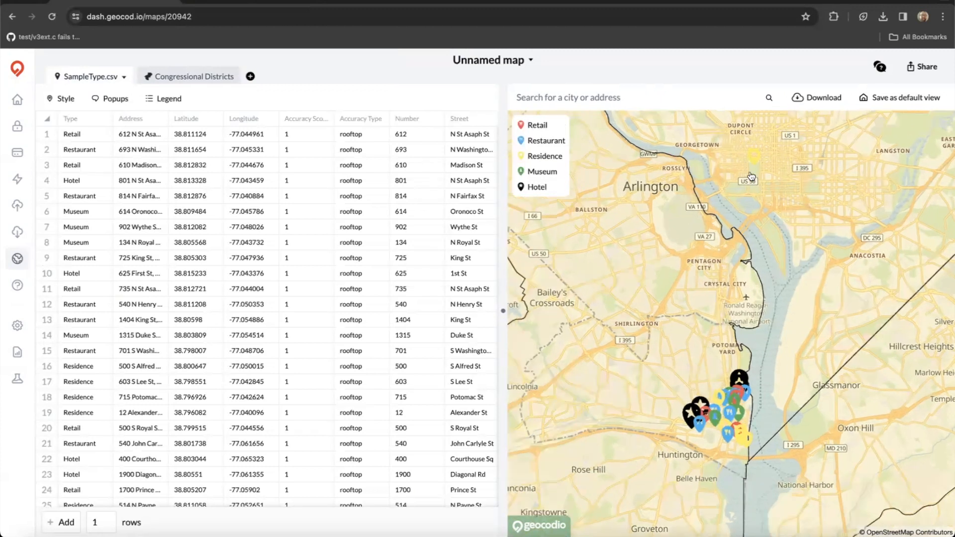
scroll(779, 195, up, 3)
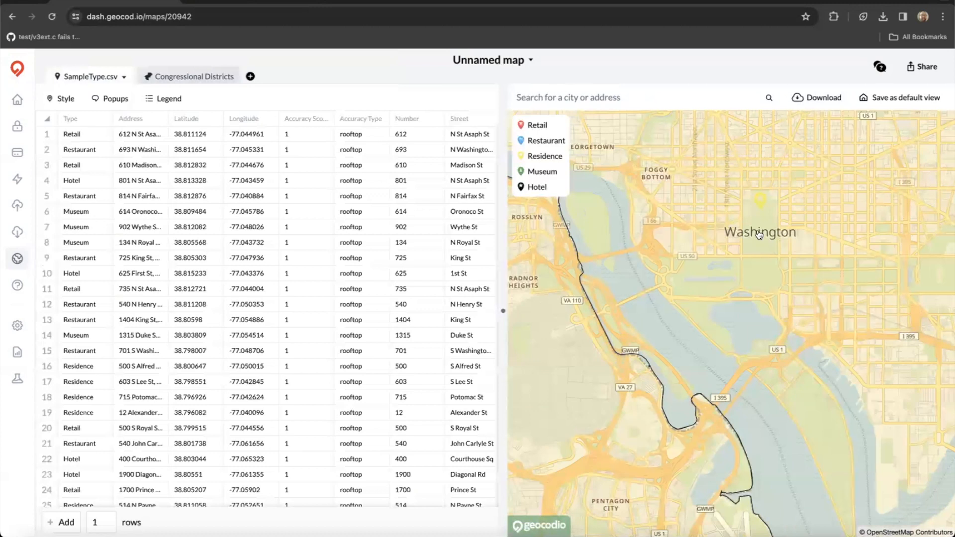
scroll(759, 236, up, 3)
scroll(758, 261, up, 2)
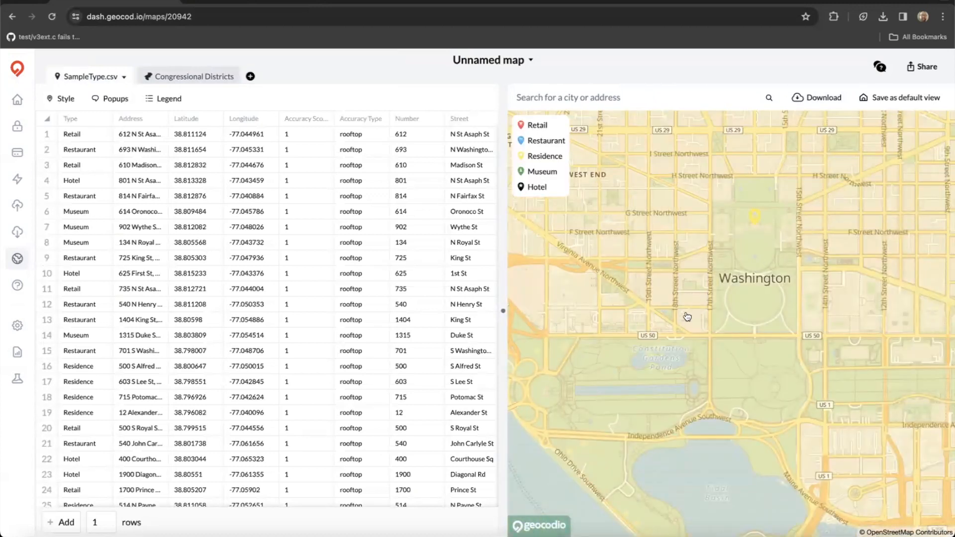
scroll(687, 317, down, 2)
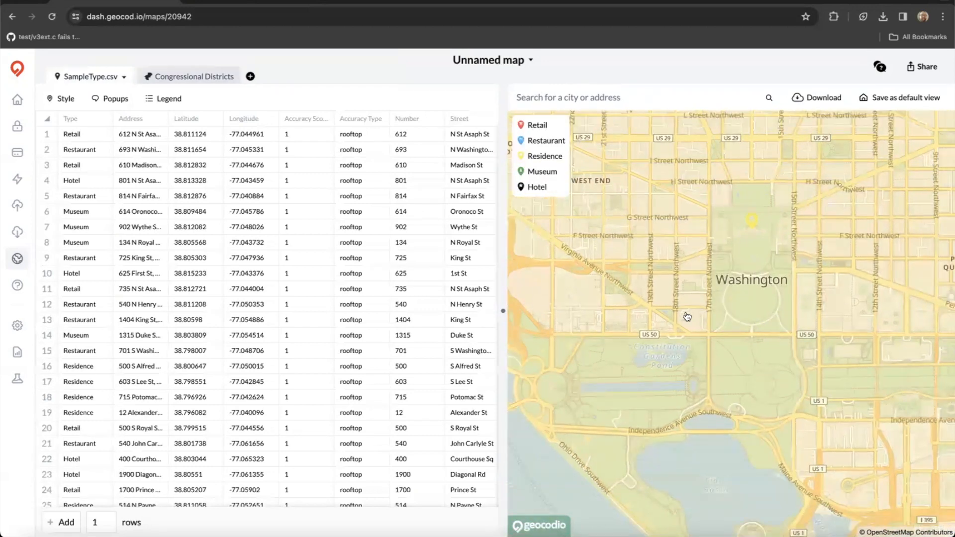
scroll(687, 317, down, 1)
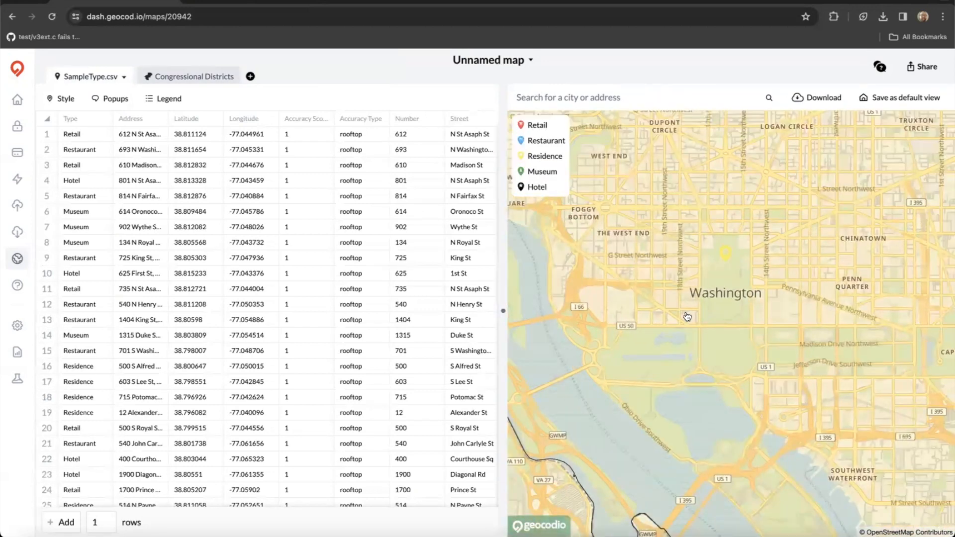
scroll(687, 317, down, 1)
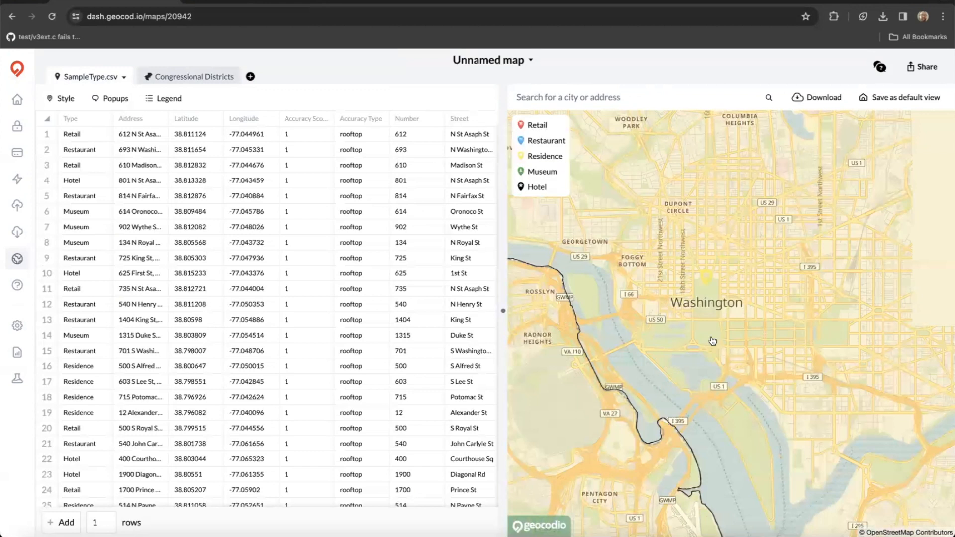
Pan past Arlington to centre the Alexandria pins with Georgetown and downtown DC.
drag(712, 340, 767, 264)
scroll(692, 373, down, 1)
drag(678, 409, 635, 272)
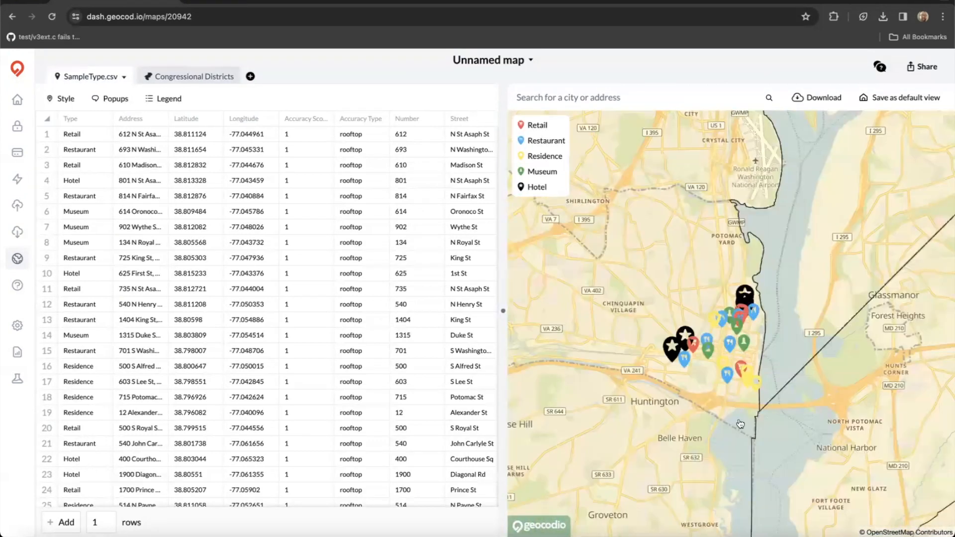
drag(740, 422, 718, 387)
drag(695, 424, 681, 468)
scroll(668, 472, down, 1)
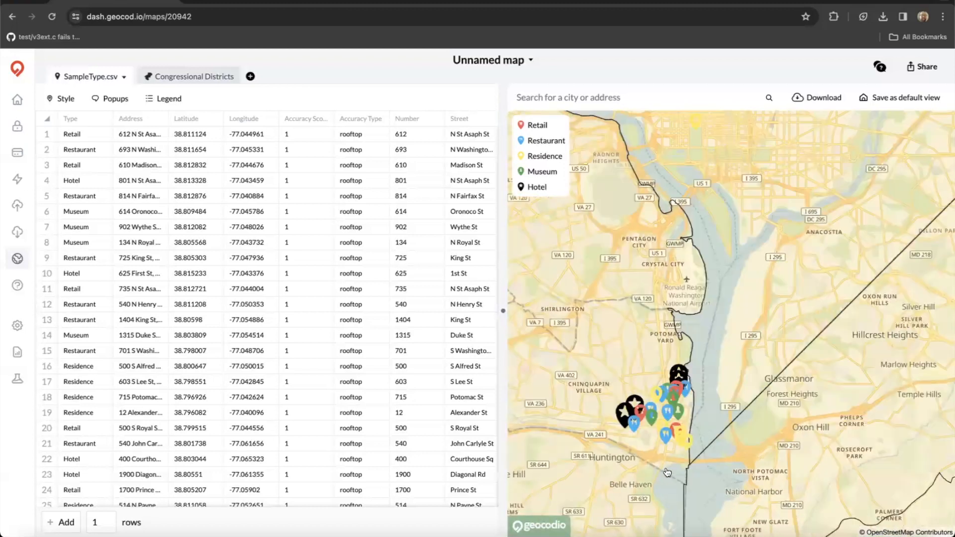
drag(670, 297, 756, 343)
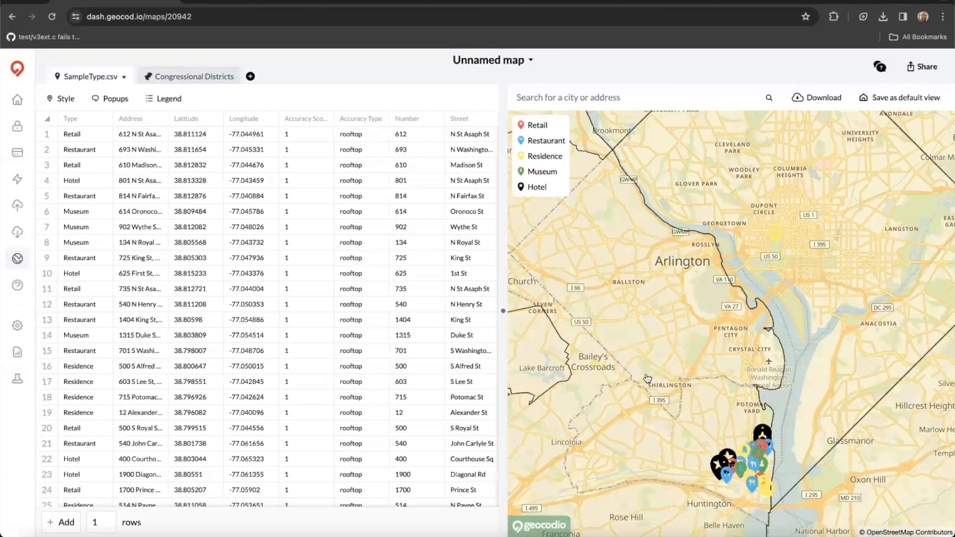
scroll(278, 363, down, 1)
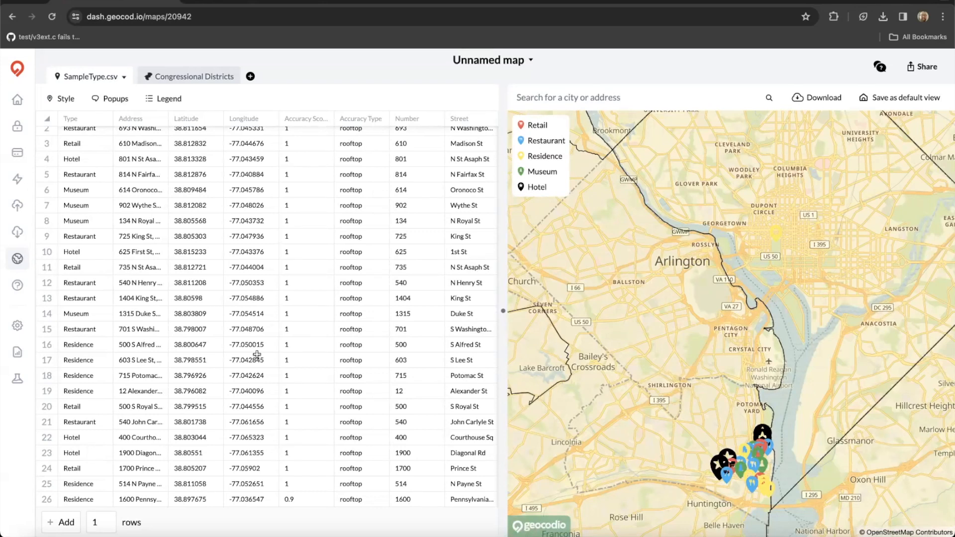
Go from the maps list back to the Dashboard showing the $0.00 balance and 2,500 free daily lookups.
click(18, 259)
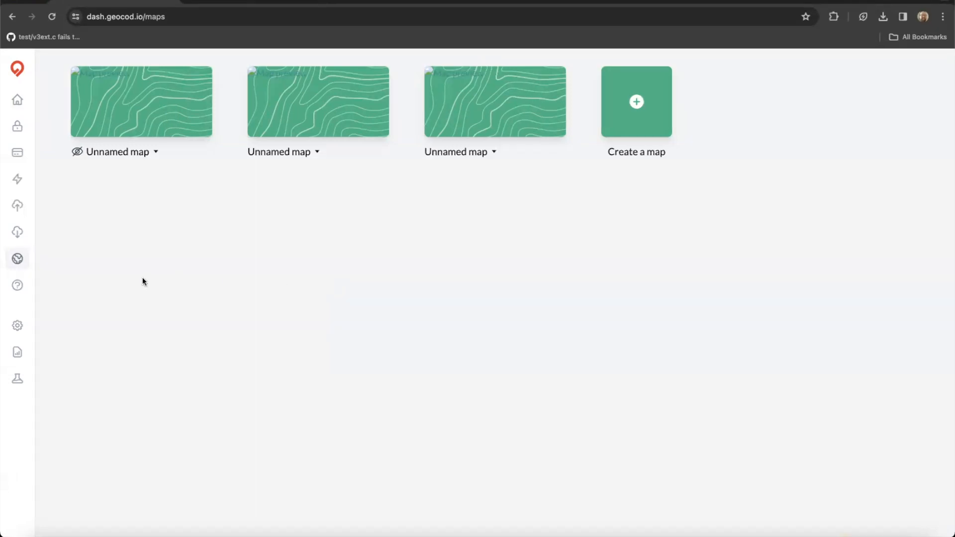
click(18, 74)
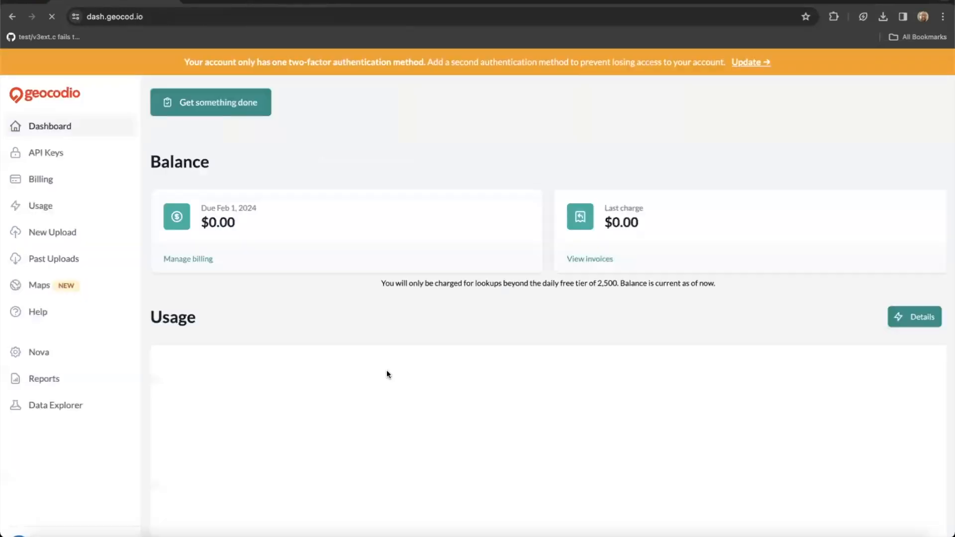